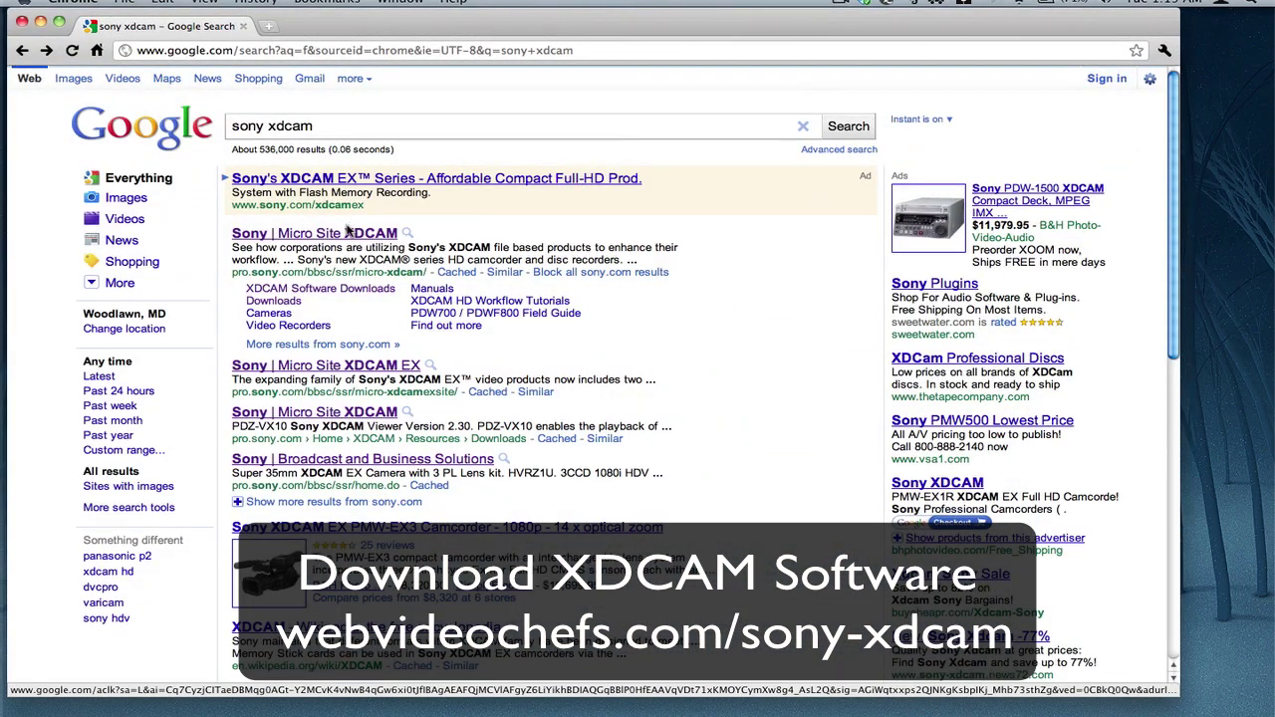
- From the Sony XDCAM micro site, go to Resources > Downloads > XDCAM Software Downloads > Product Firmware and Setup Utilities
{"action": "left_click", "coordinate": [347, 232]}
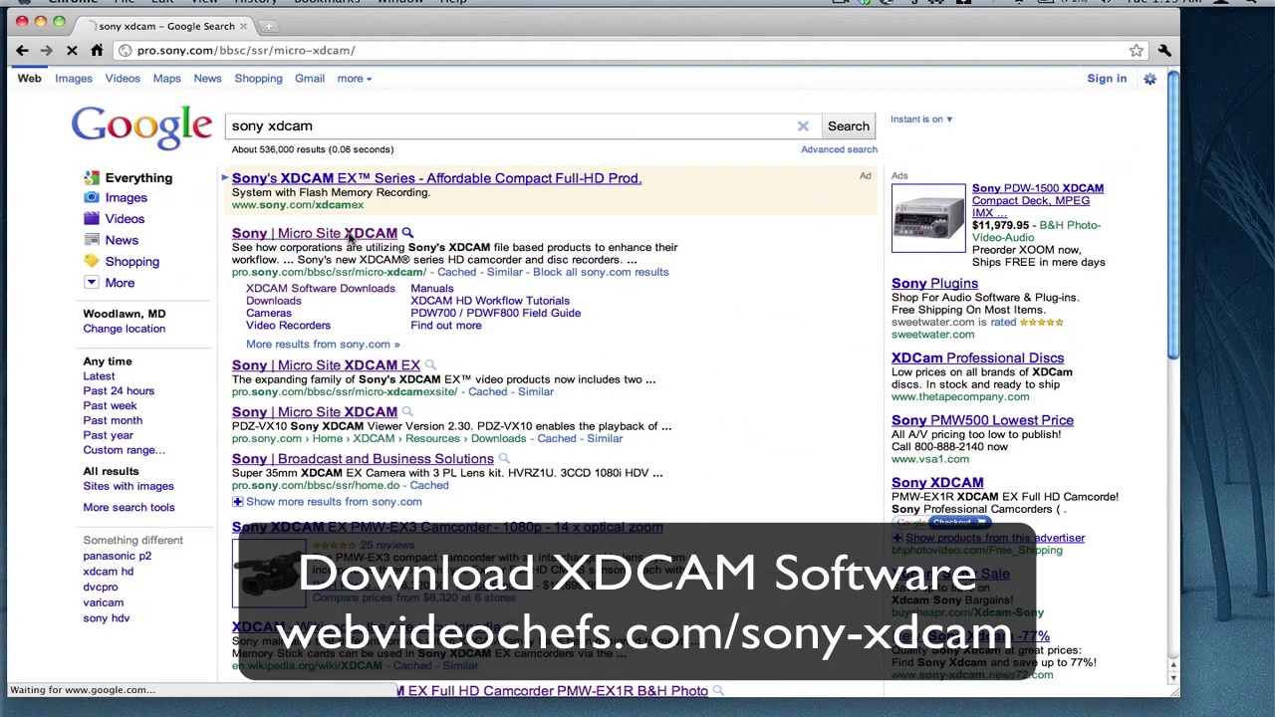
{"action": "mouse_move", "coordinate": [194, 161]}
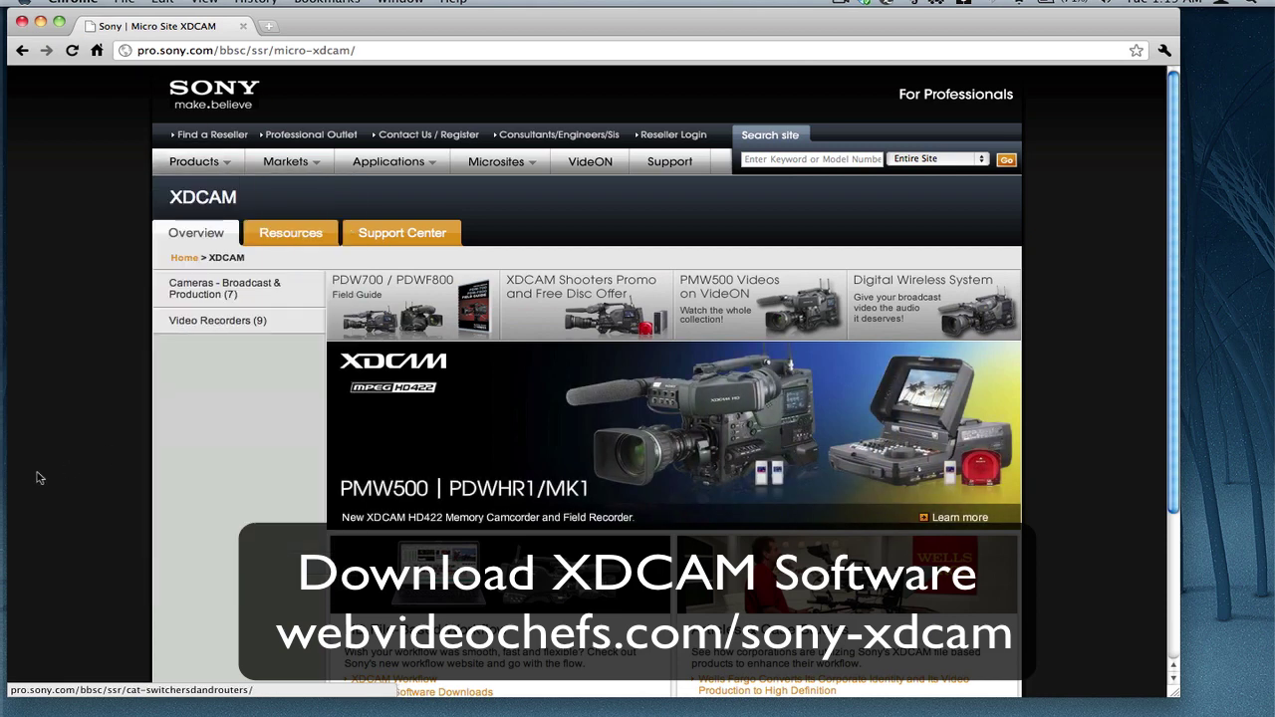
{"action": "left_click", "coordinate": [310, 236]}
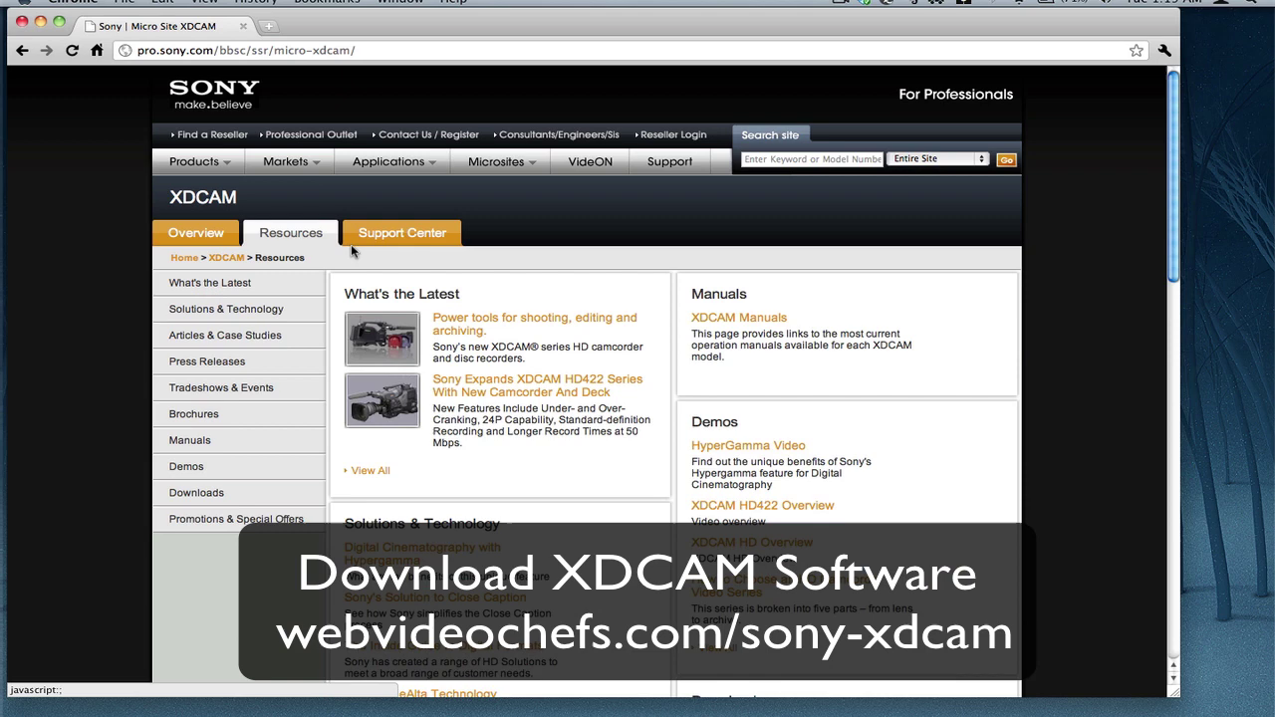
{"action": "left_click", "coordinate": [185, 491]}
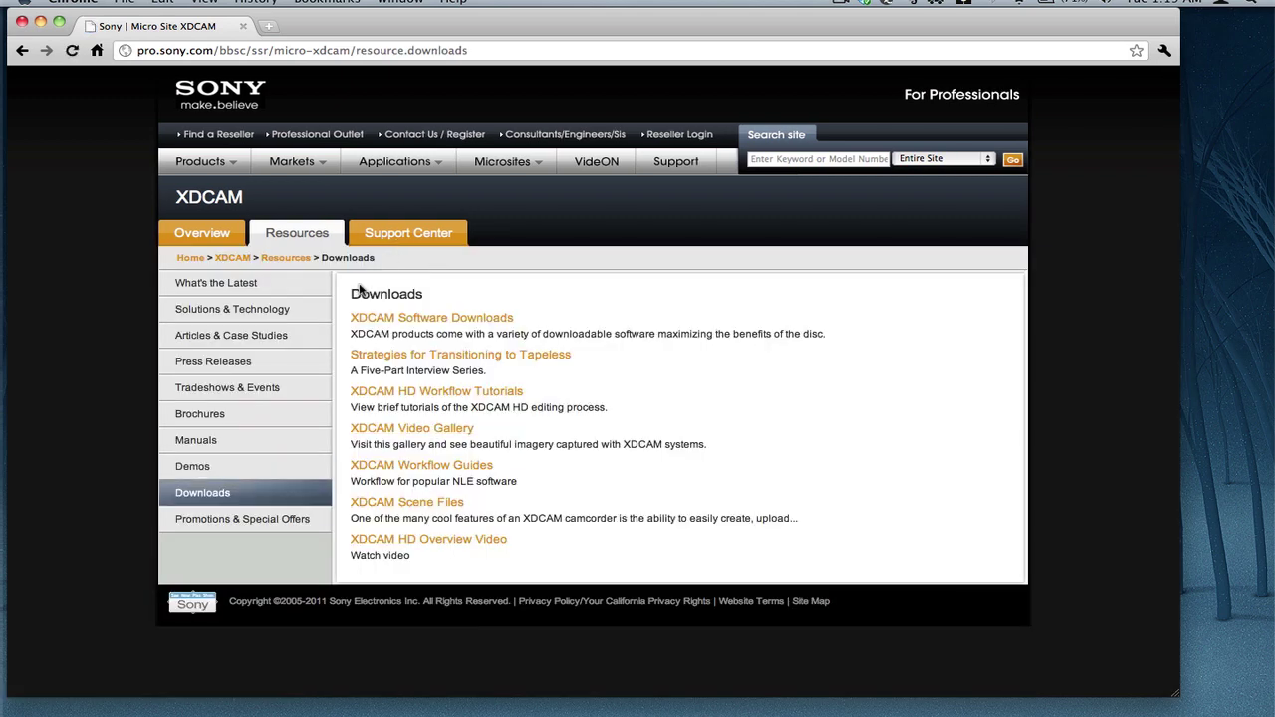
{"action": "left_click", "coordinate": [393, 319]}
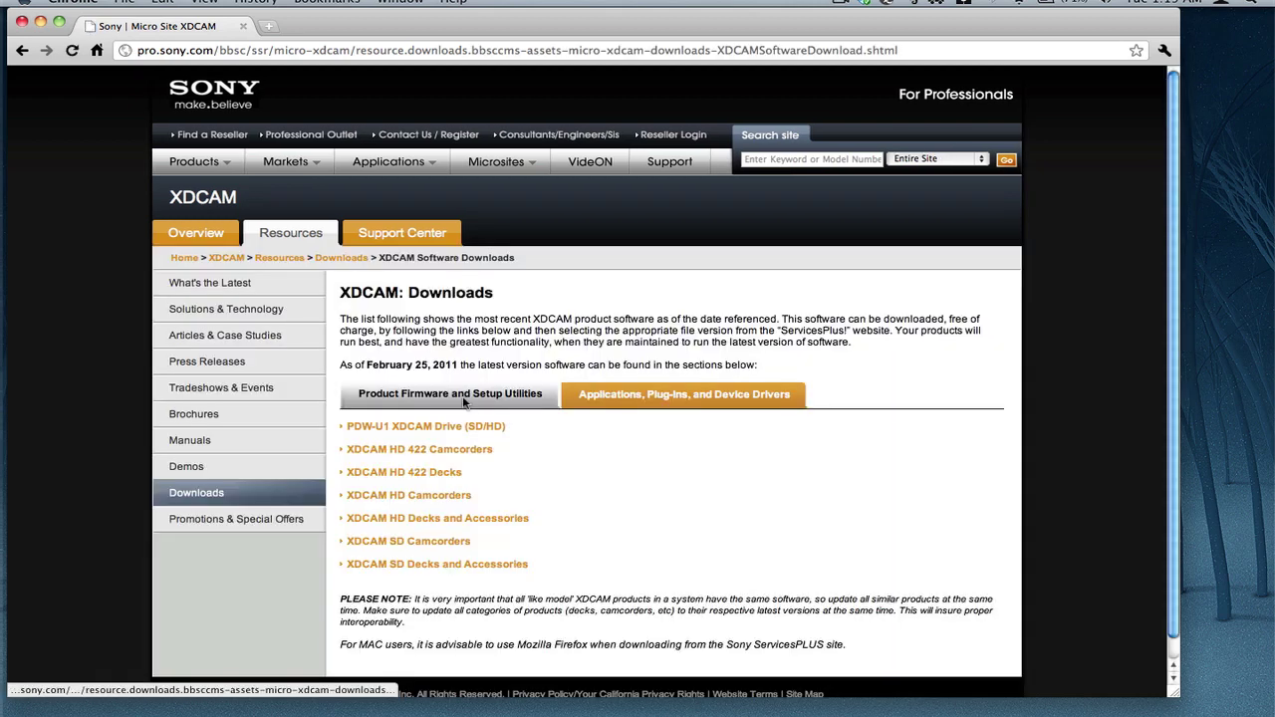
{"action": "left_click", "coordinate": [463, 399]}
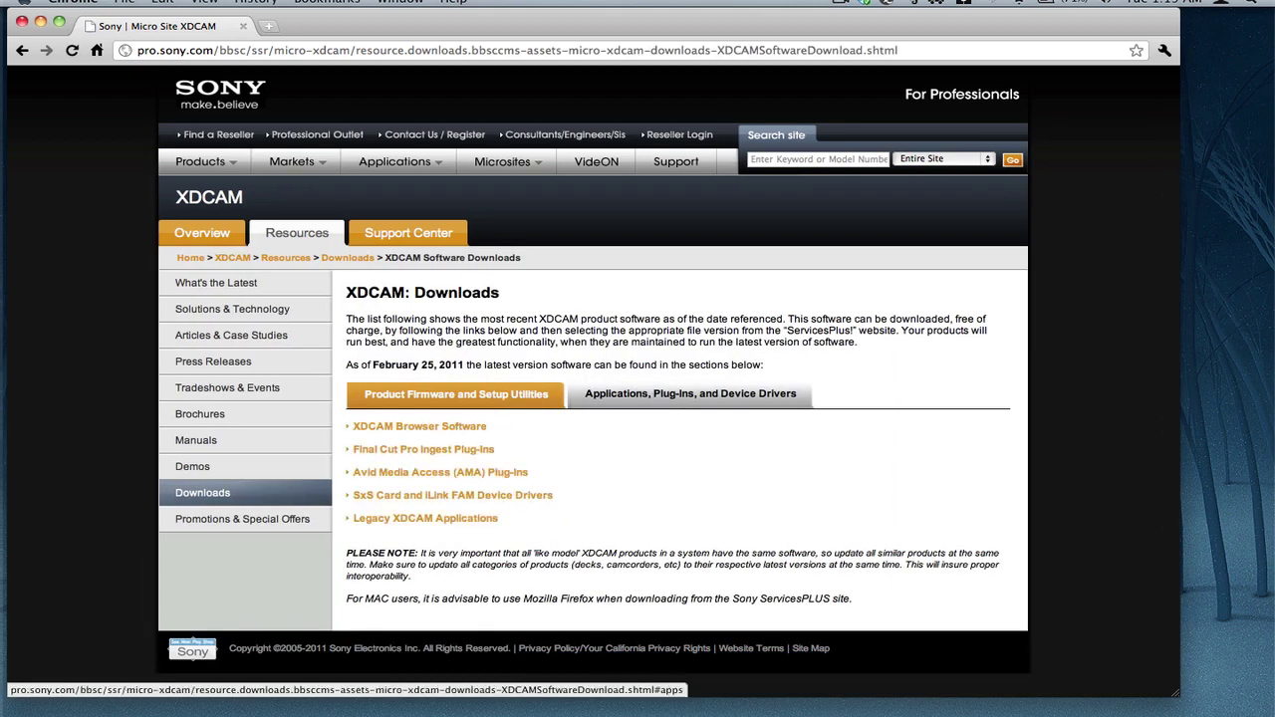
- Expand Final Cut Pro Ingest Plug-ins and start the free PDZK-P1 XDCAM Transfer plug-in download
{"action": "left_click", "coordinate": [450, 452]}
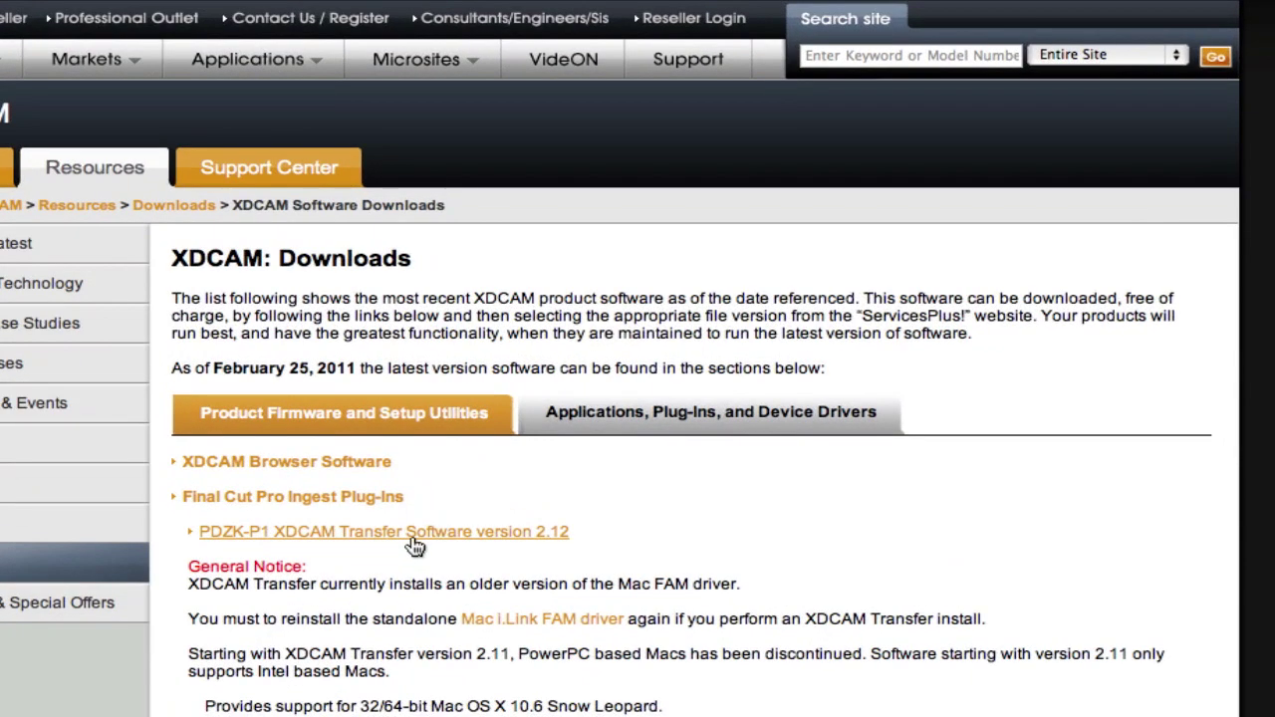
{"action": "left_click", "coordinate": [414, 546]}
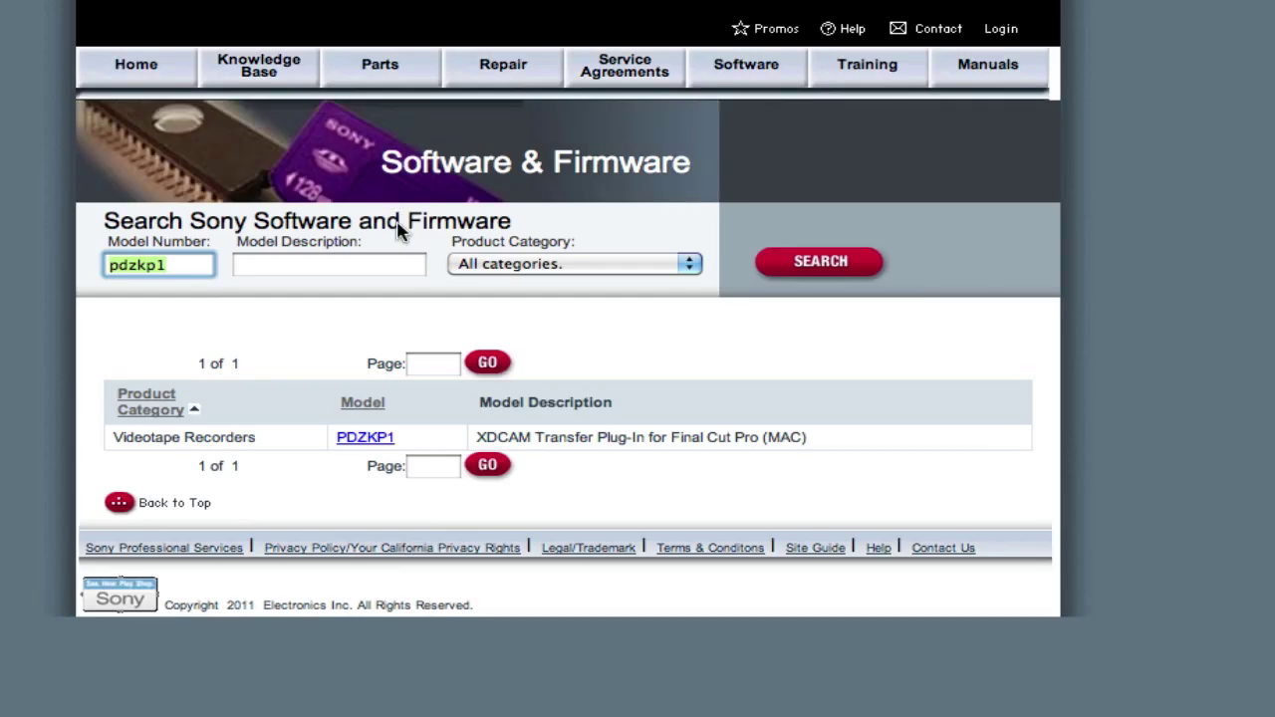
{"action": "left_click", "coordinate": [361, 438]}
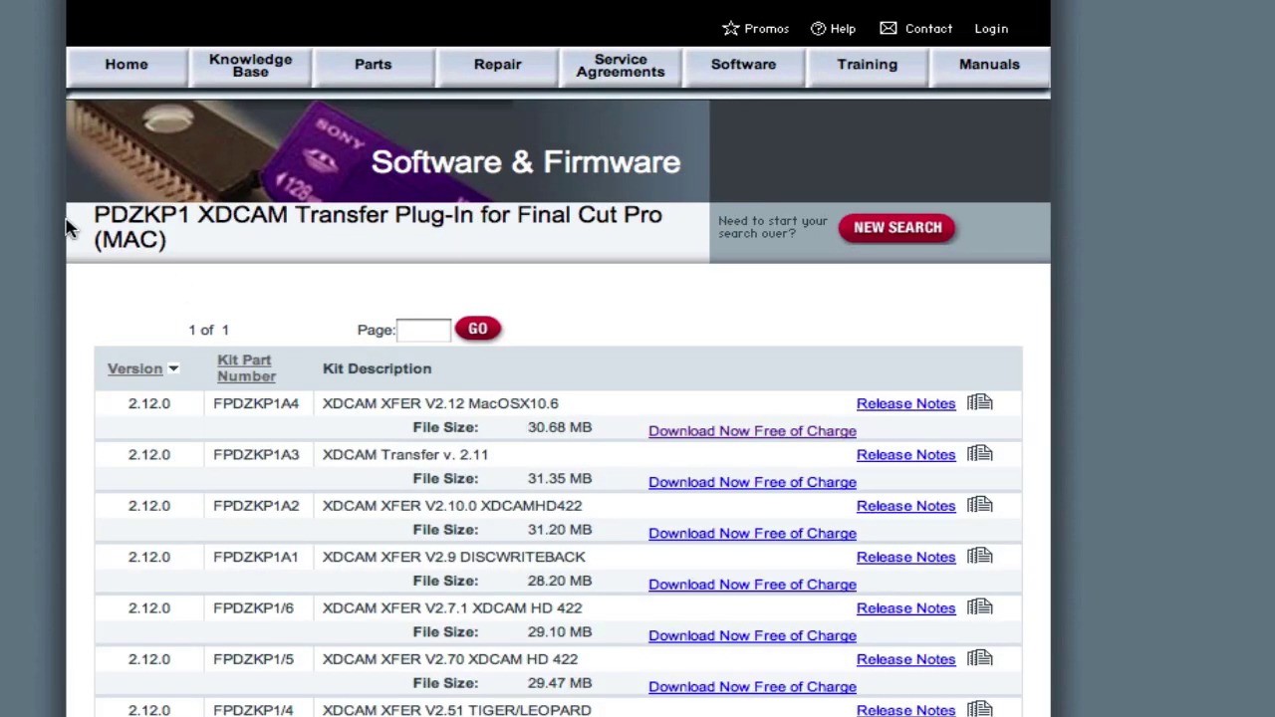
{"action": "left_click", "coordinate": [732, 431]}
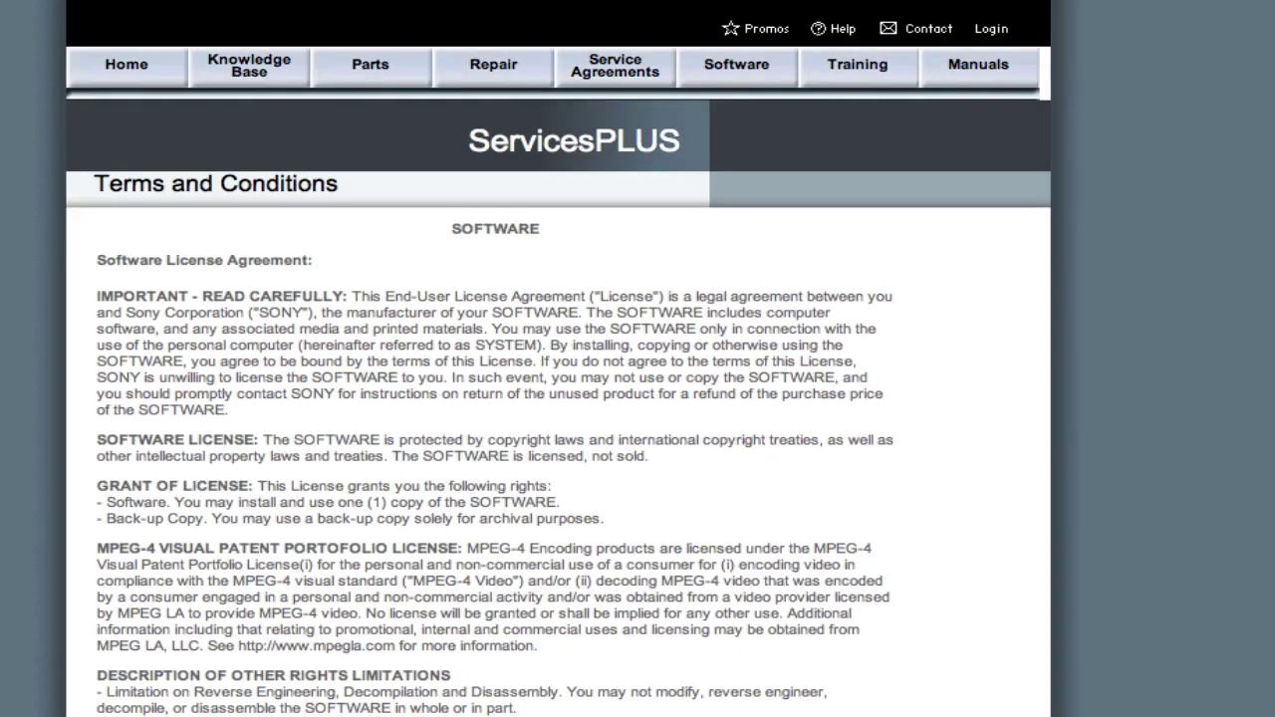
- Expand the XDCAM Browser Software section further down the downloads list
{"action": "scroll", "coordinate": [527, 637], "scroll_direction": "down", "scroll_amount": 10}
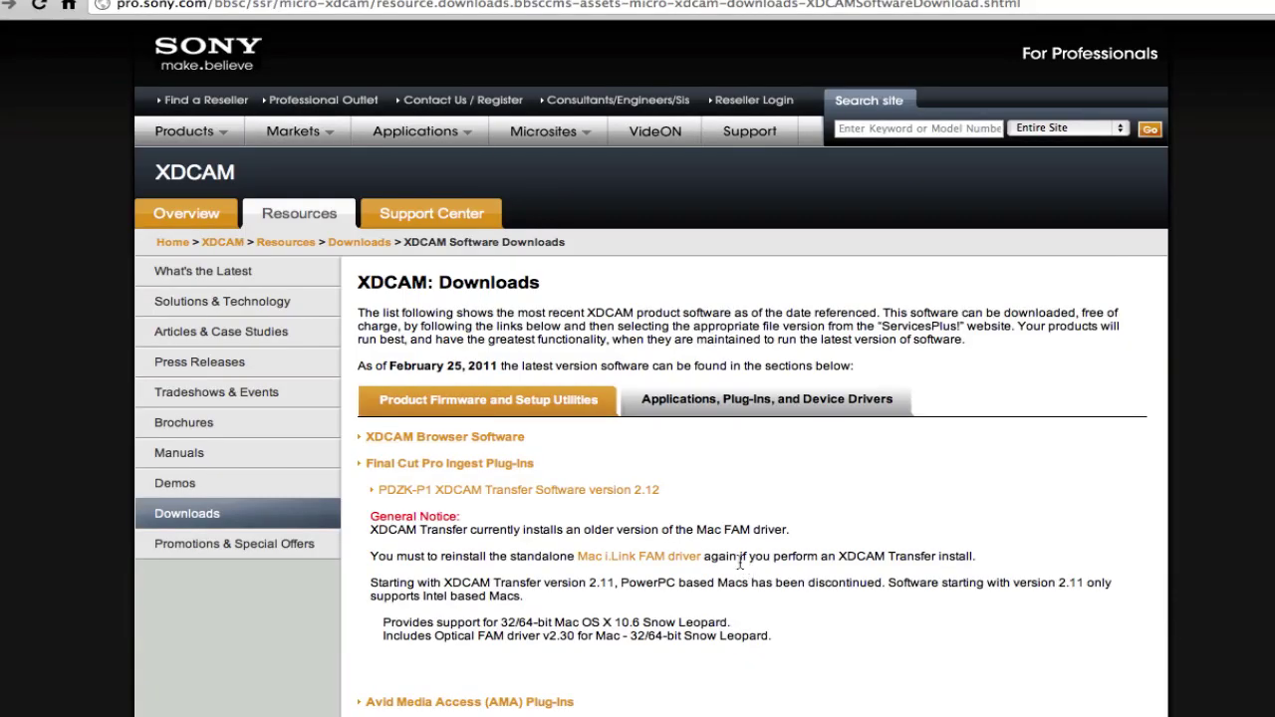
{"action": "scroll", "coordinate": [728, 502], "scroll_direction": "down", "scroll_amount": 4}
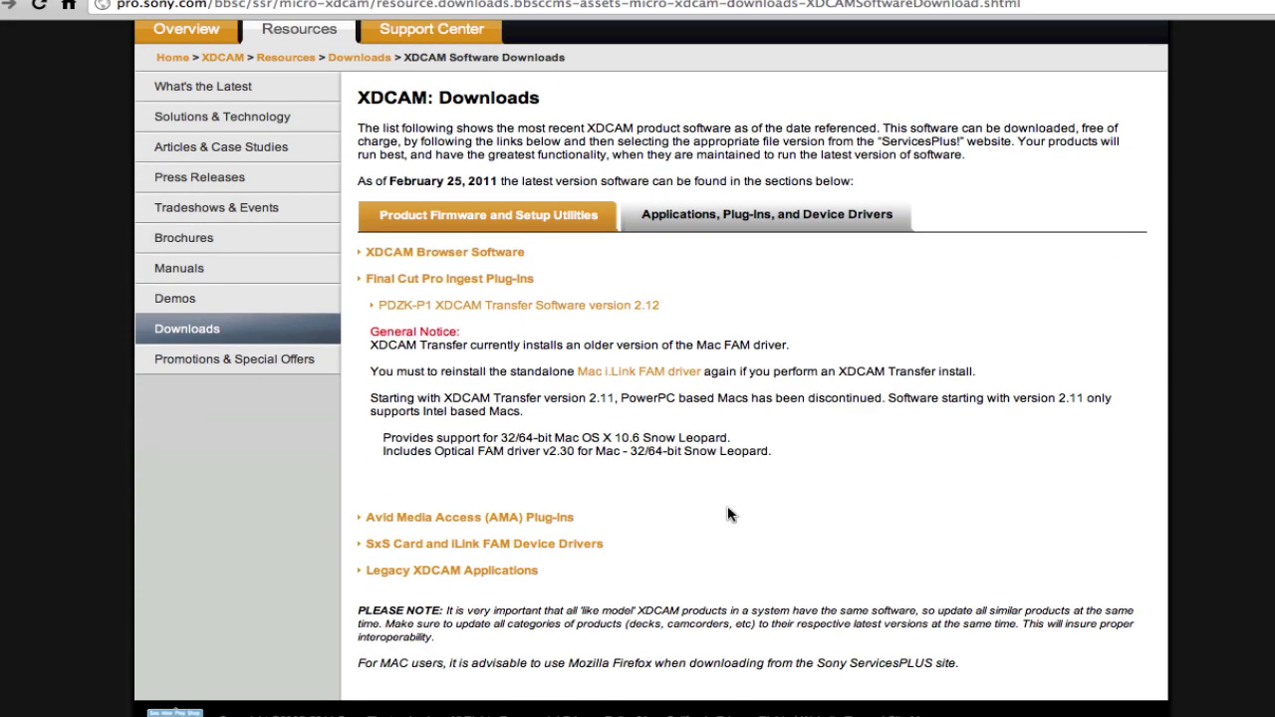
{"action": "left_click", "coordinate": [464, 252]}
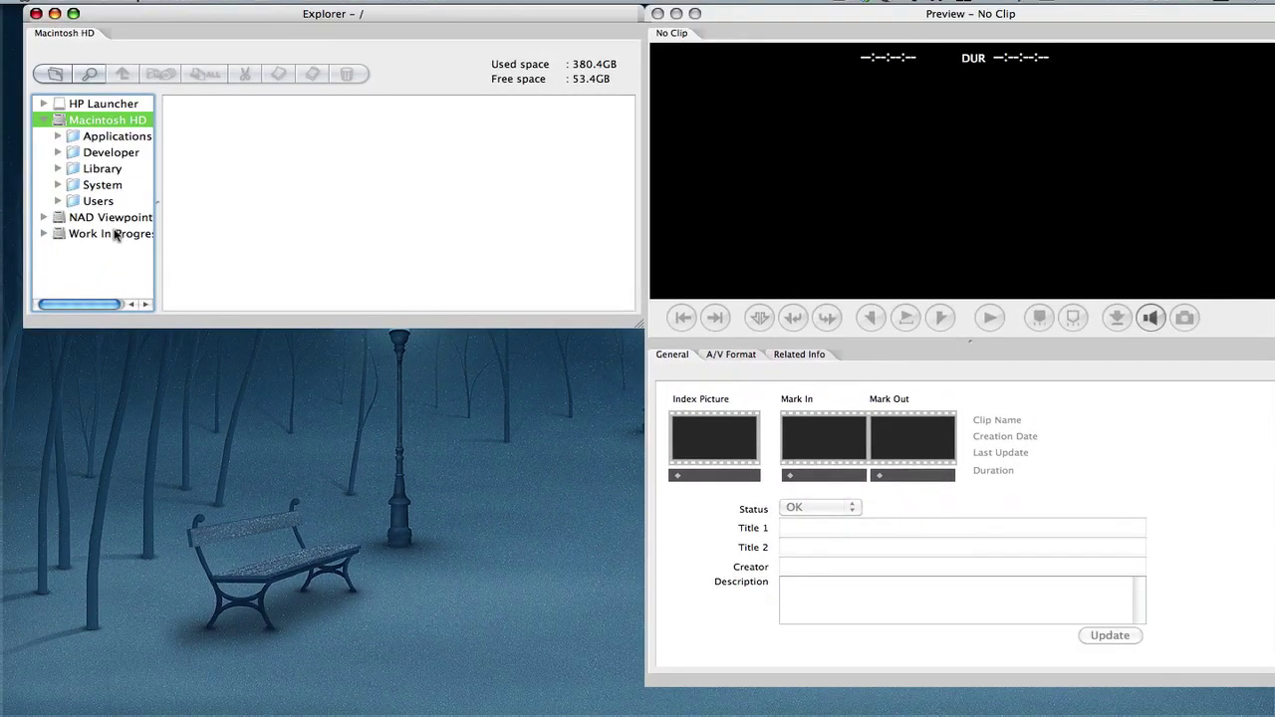
- Expand NAD Viewpoints > SONY XDCAM Footage in a taller Explorer tree and open chip a
{"action": "left_click", "coordinate": [110, 217]}
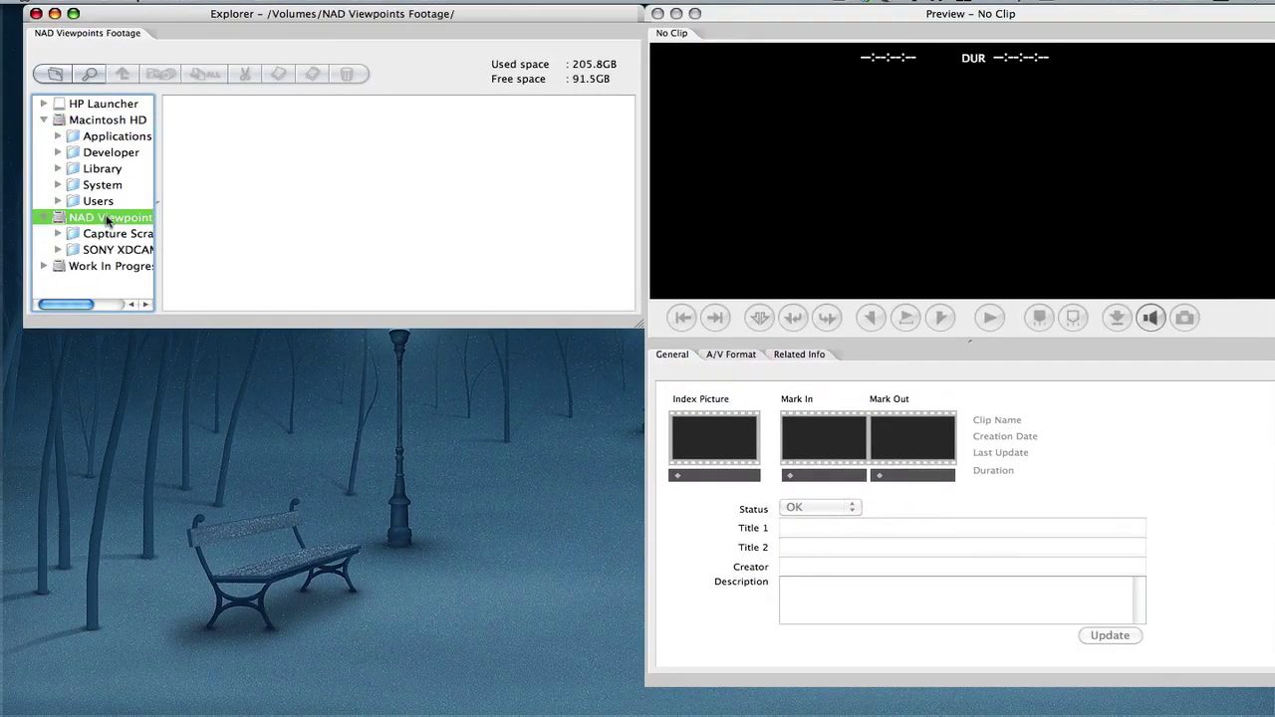
{"action": "double_click", "coordinate": [107, 250]}
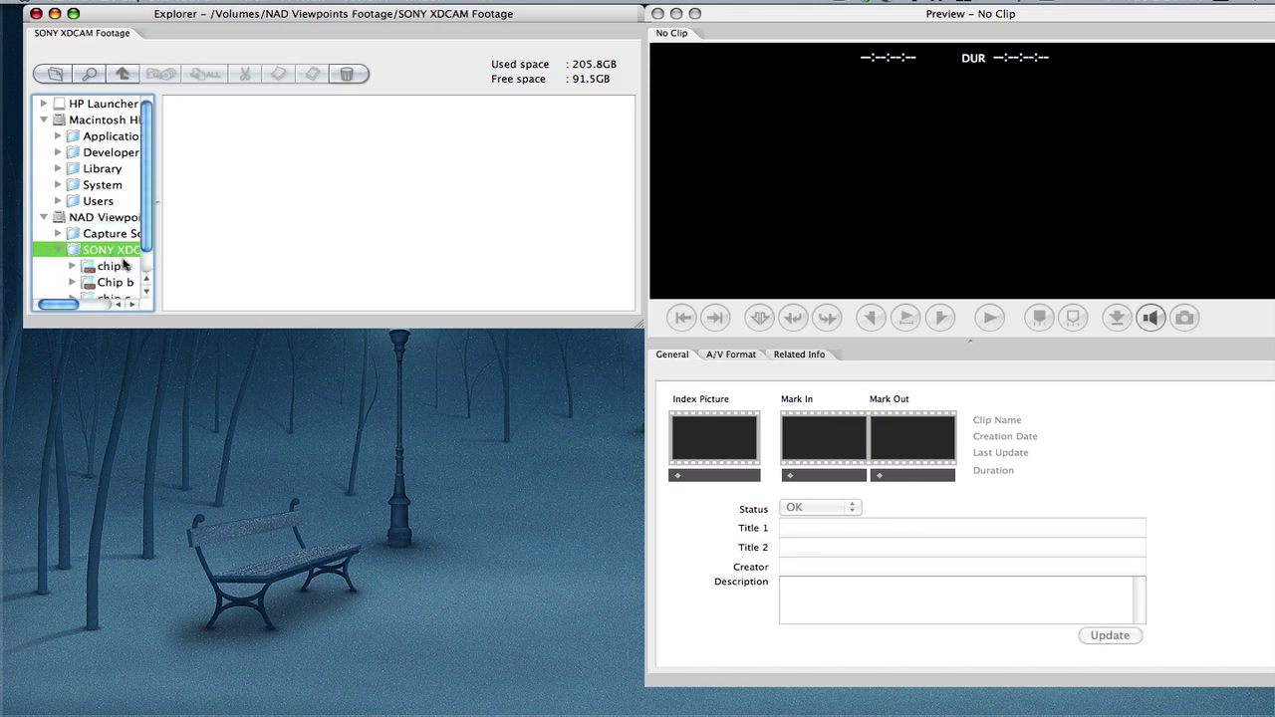
{"action": "left_click_drag", "start_coordinate": [640, 323], "coordinate": [620, 445]}
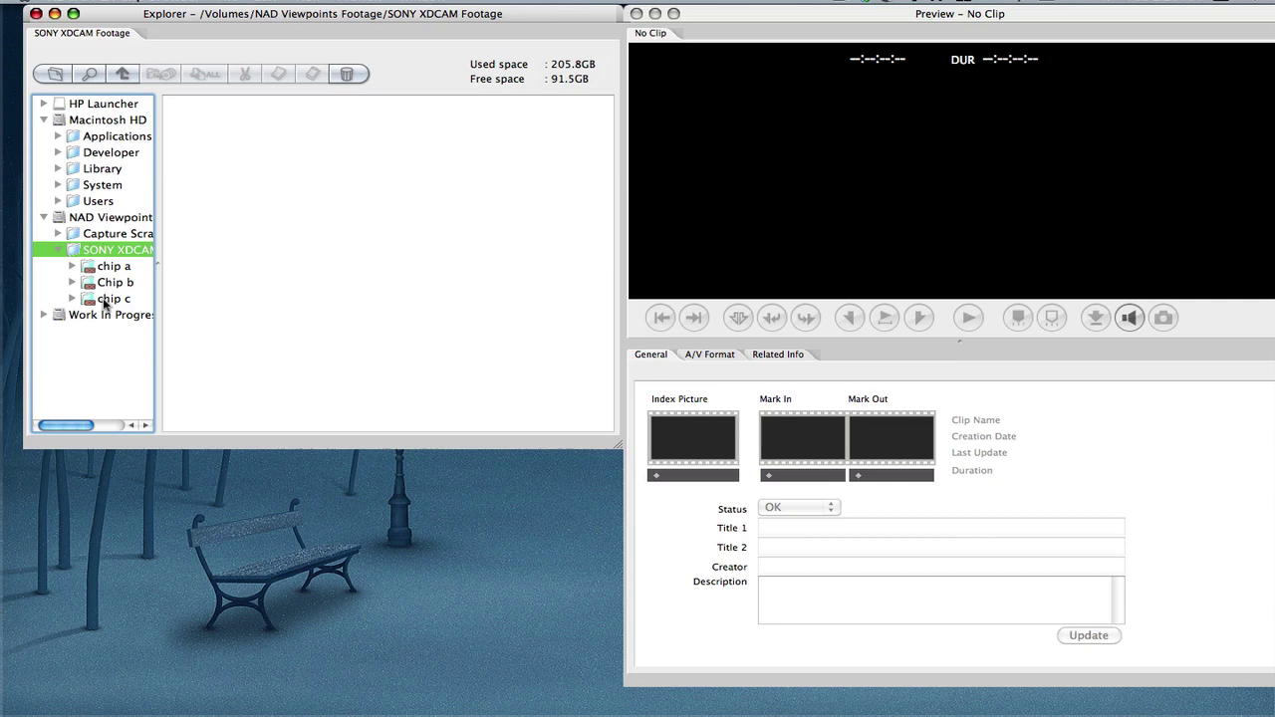
{"action": "left_click", "coordinate": [110, 268]}
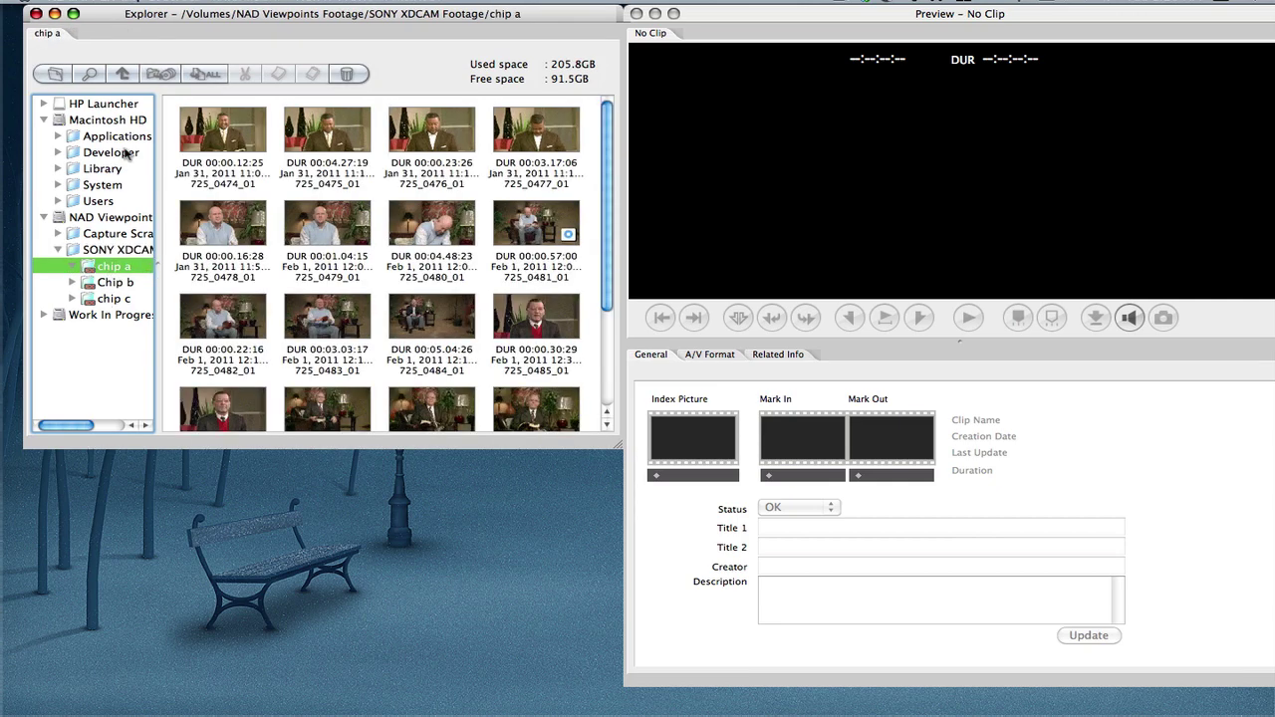
- Scroll through the chip a clips and select clip 725_0480_01
{"action": "scroll", "coordinate": [608, 209], "scroll_direction": "down", "scroll_amount": 5}
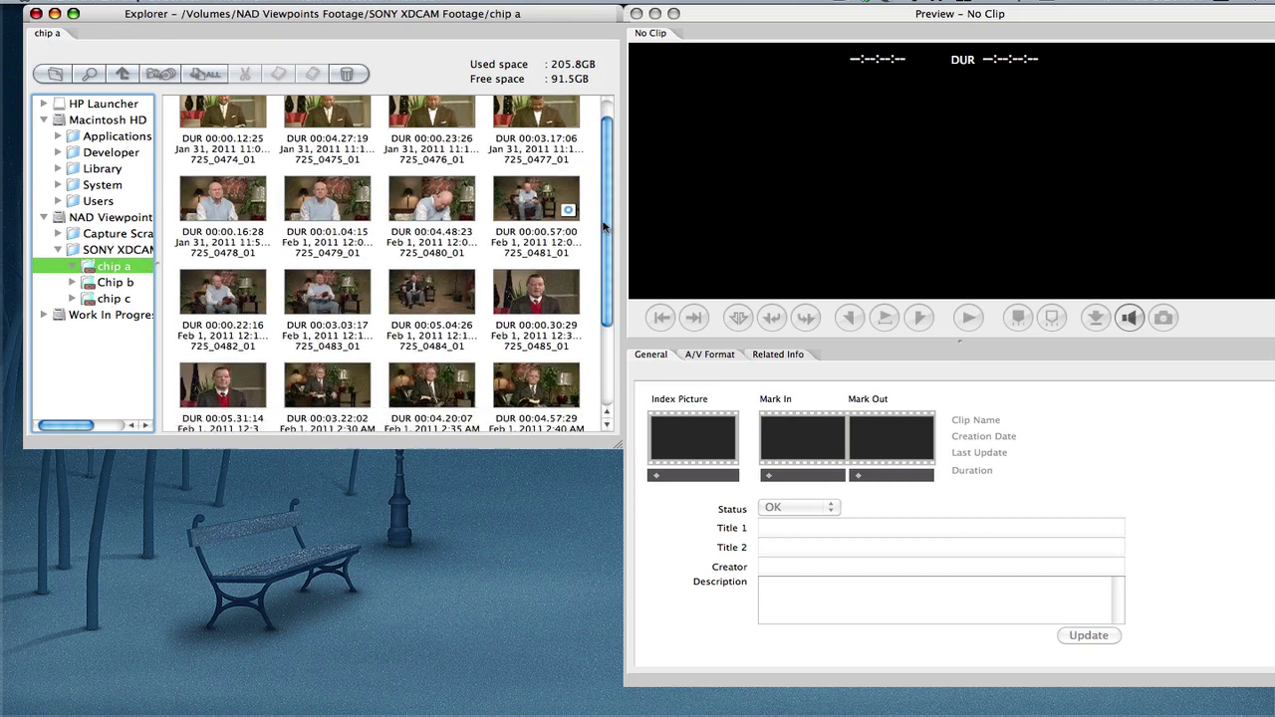
{"action": "left_click", "coordinate": [540, 279]}
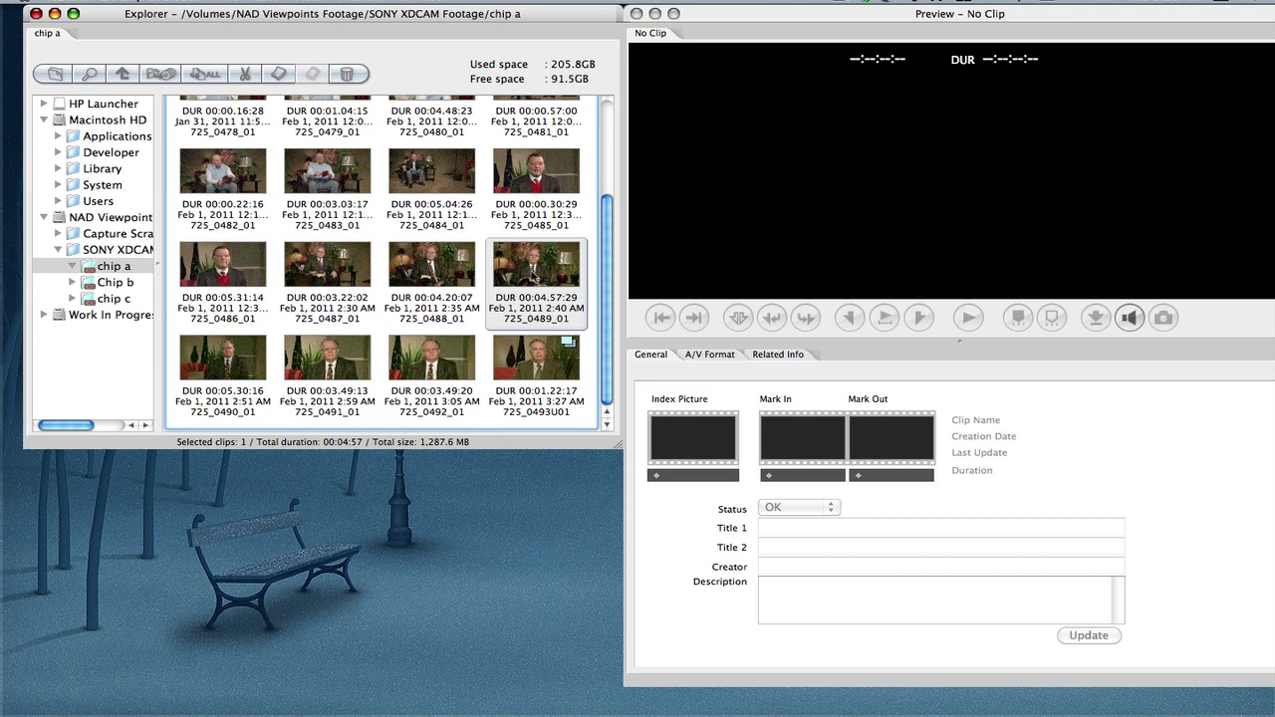
{"action": "left_click_drag", "start_coordinate": [604, 275], "coordinate": [602, 130]}
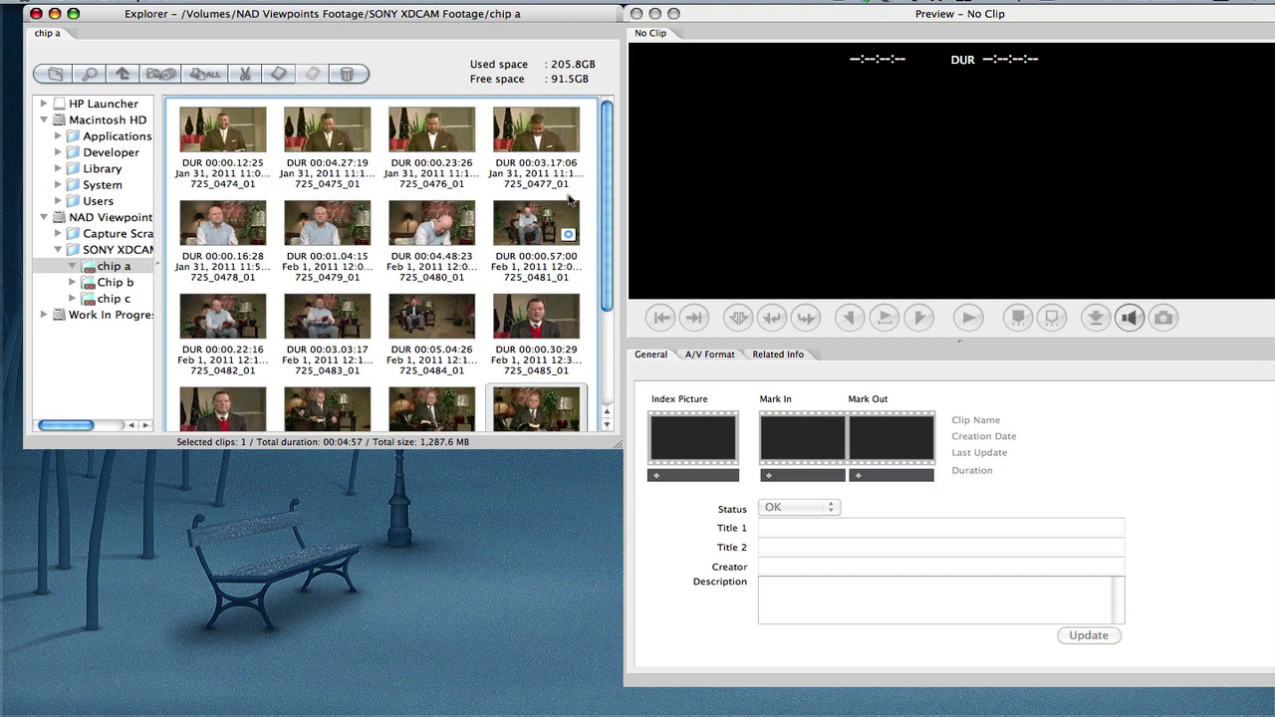
{"action": "left_click", "coordinate": [560, 220]}
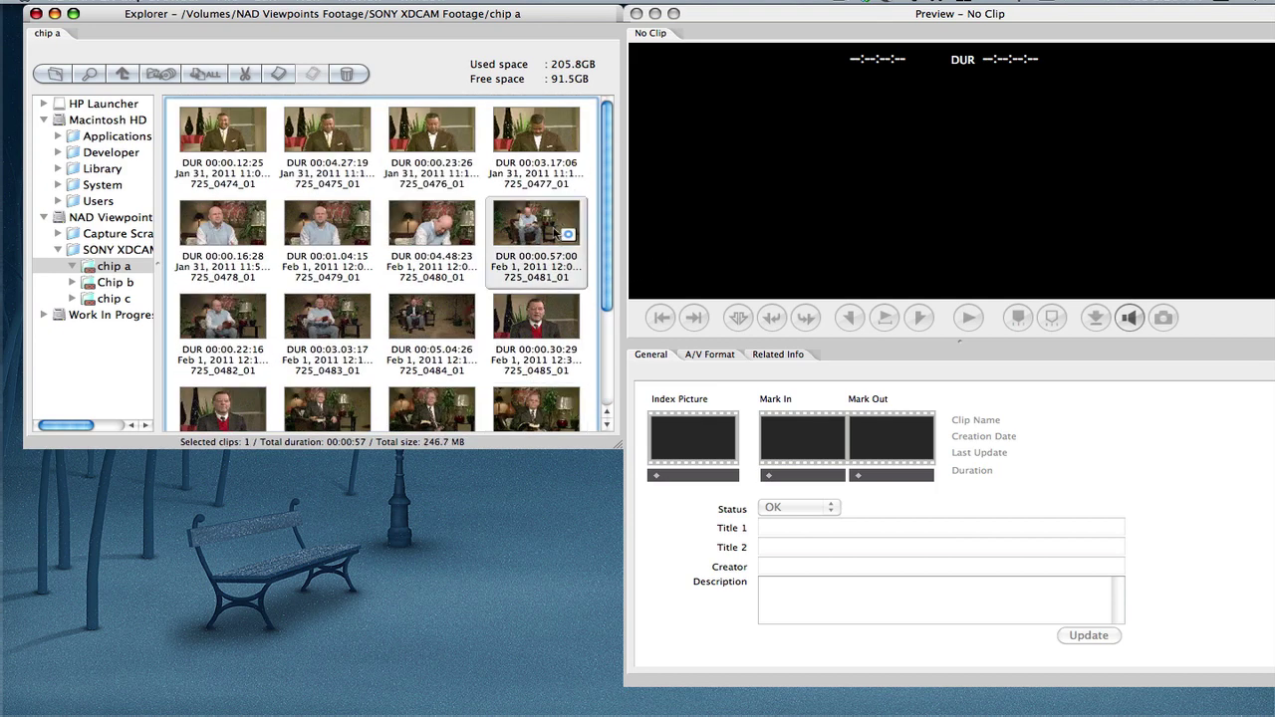
{"action": "left_click", "coordinate": [446, 233]}
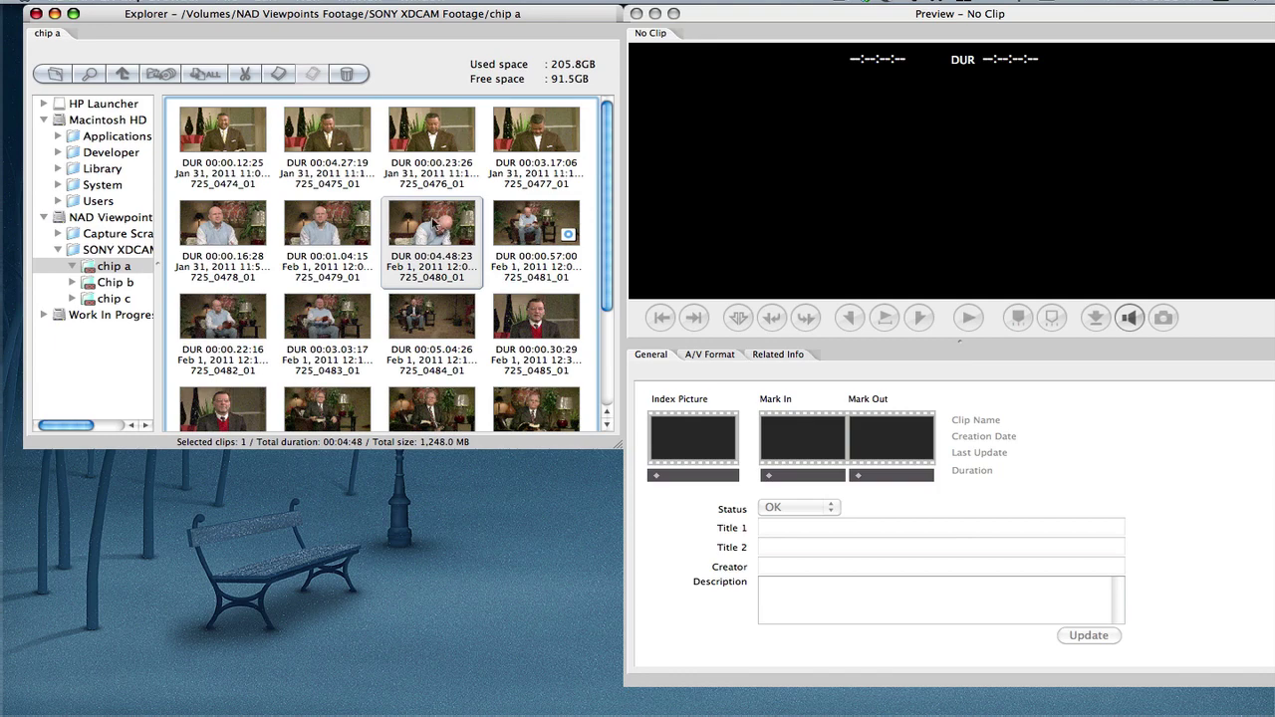
- Load clip 725_0480_01 into the preview, scrub and play it, and cancel a still-frame capture
{"action": "double_click", "coordinate": [435, 224]}
{"action": "left_click", "coordinate": [796, 287]}
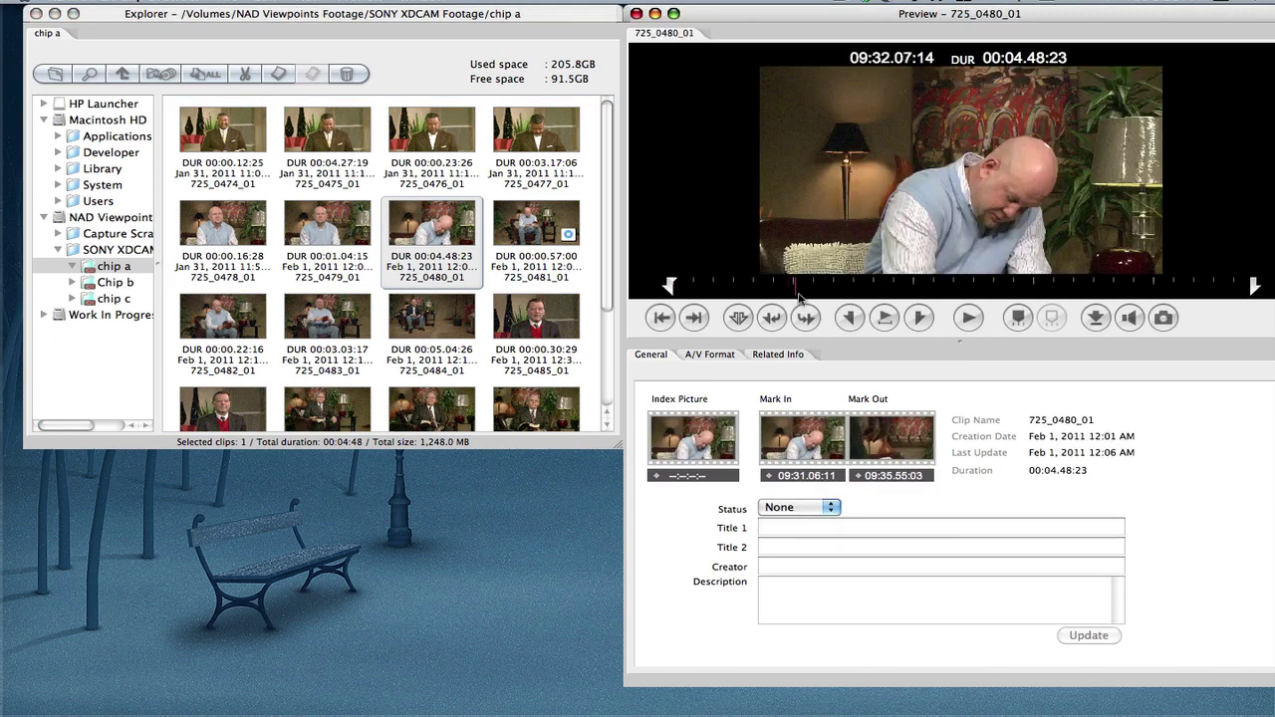
{"action": "left_click_drag", "start_coordinate": [798, 296], "coordinate": [939, 299]}
{"action": "key", "text": "space"}
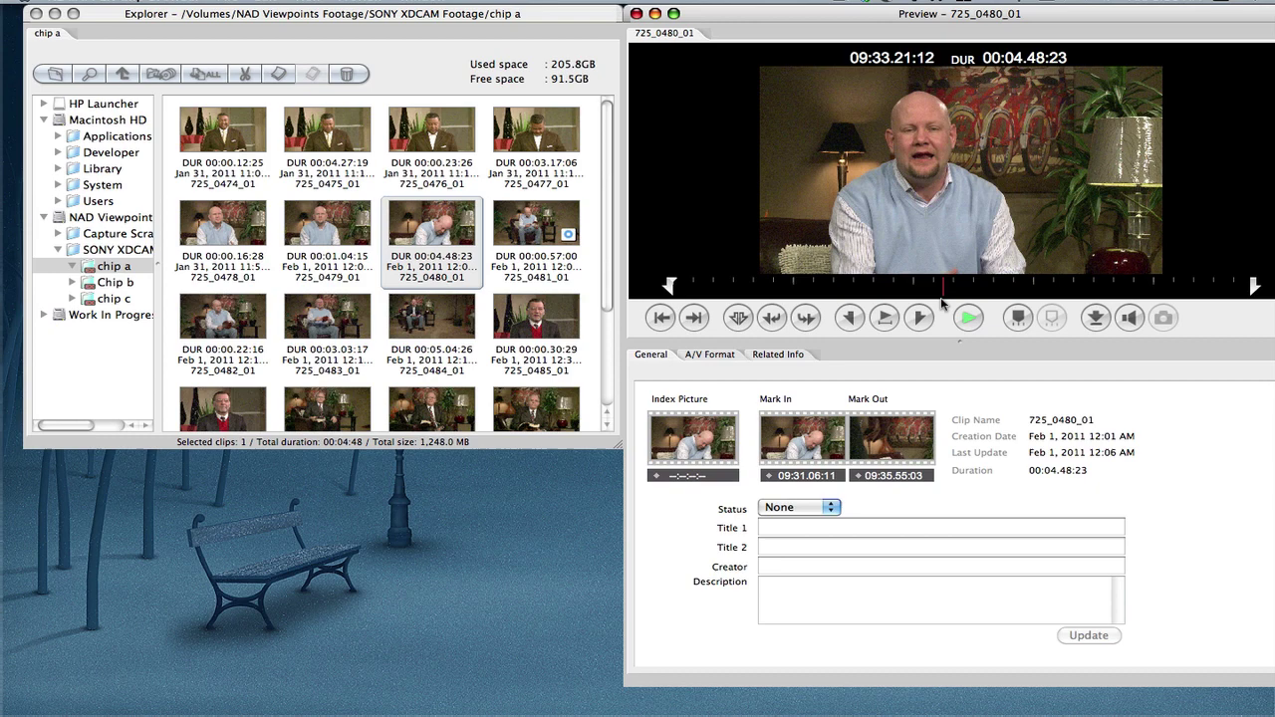
{"action": "key", "text": "space"}
{"action": "left_click_drag", "start_coordinate": [986, 288], "coordinate": [1207, 293]}
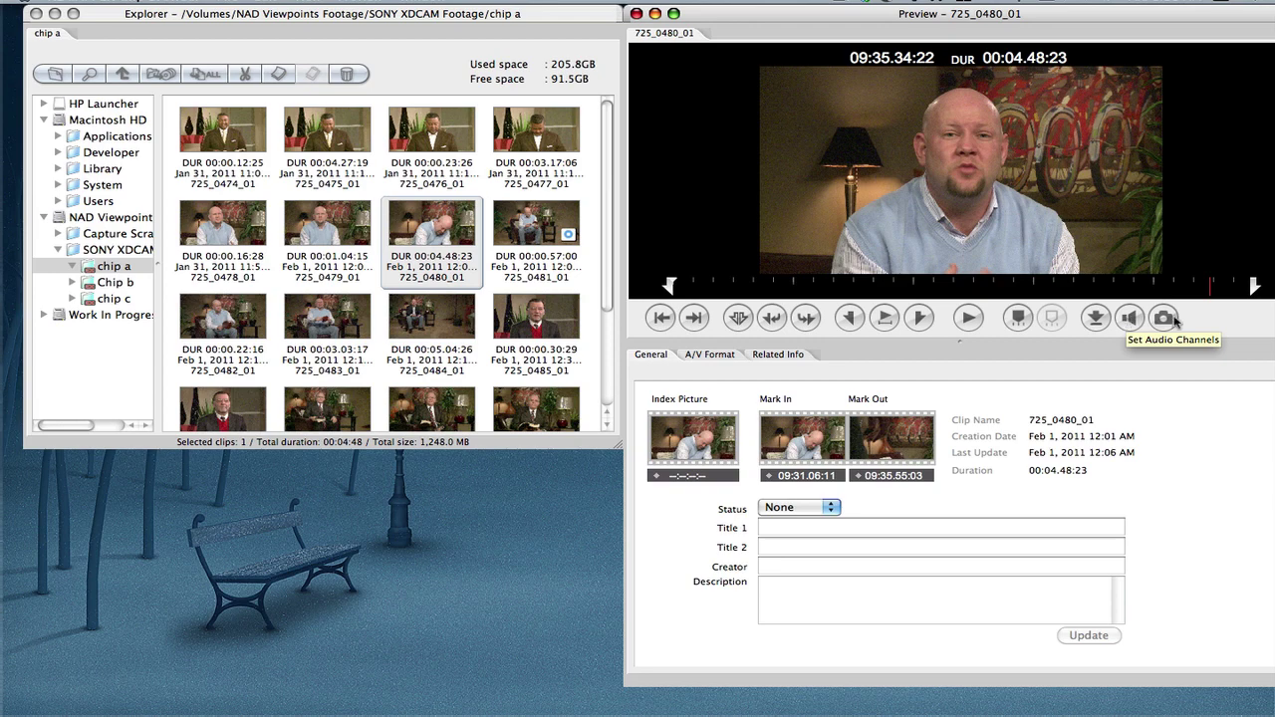
{"action": "left_click", "coordinate": [1171, 317]}
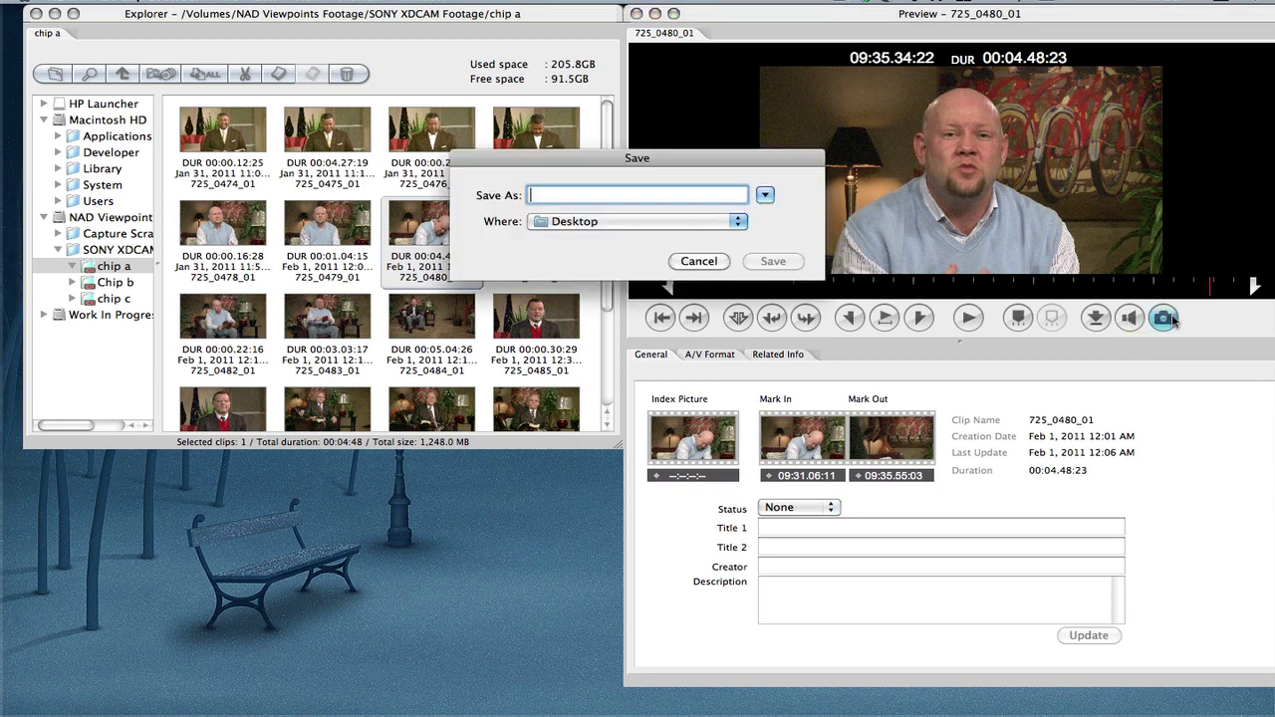
{"action": "left_click", "coordinate": [699, 260]}
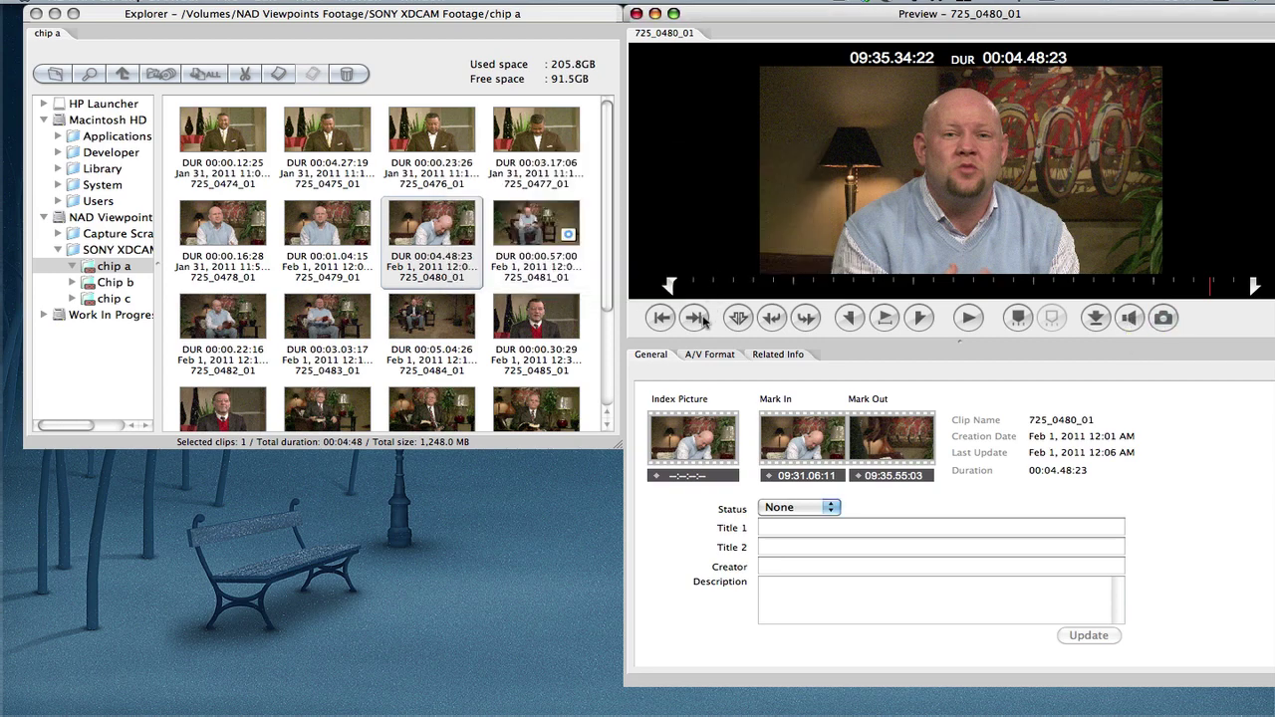
- Review clip 725_0480_01's A/V Format, Related Info and General details, then bring up quit options
{"action": "left_click", "coordinate": [714, 356]}
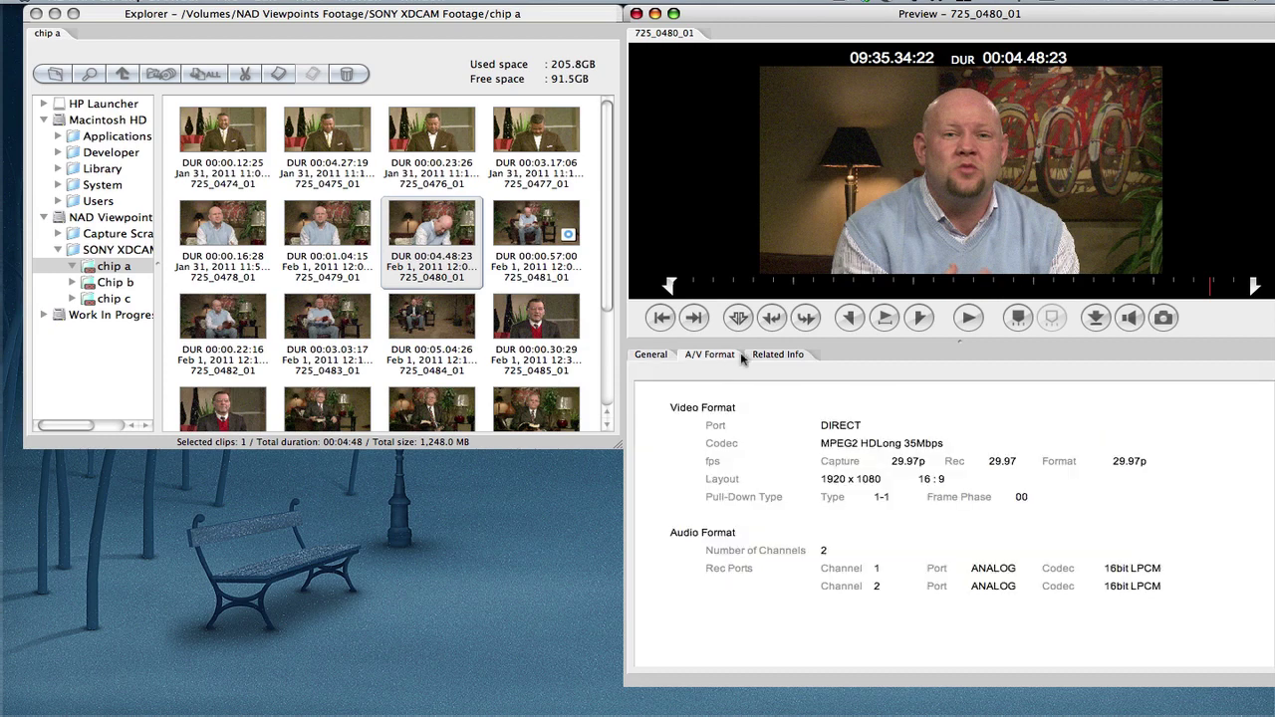
{"action": "left_click", "coordinate": [783, 356]}
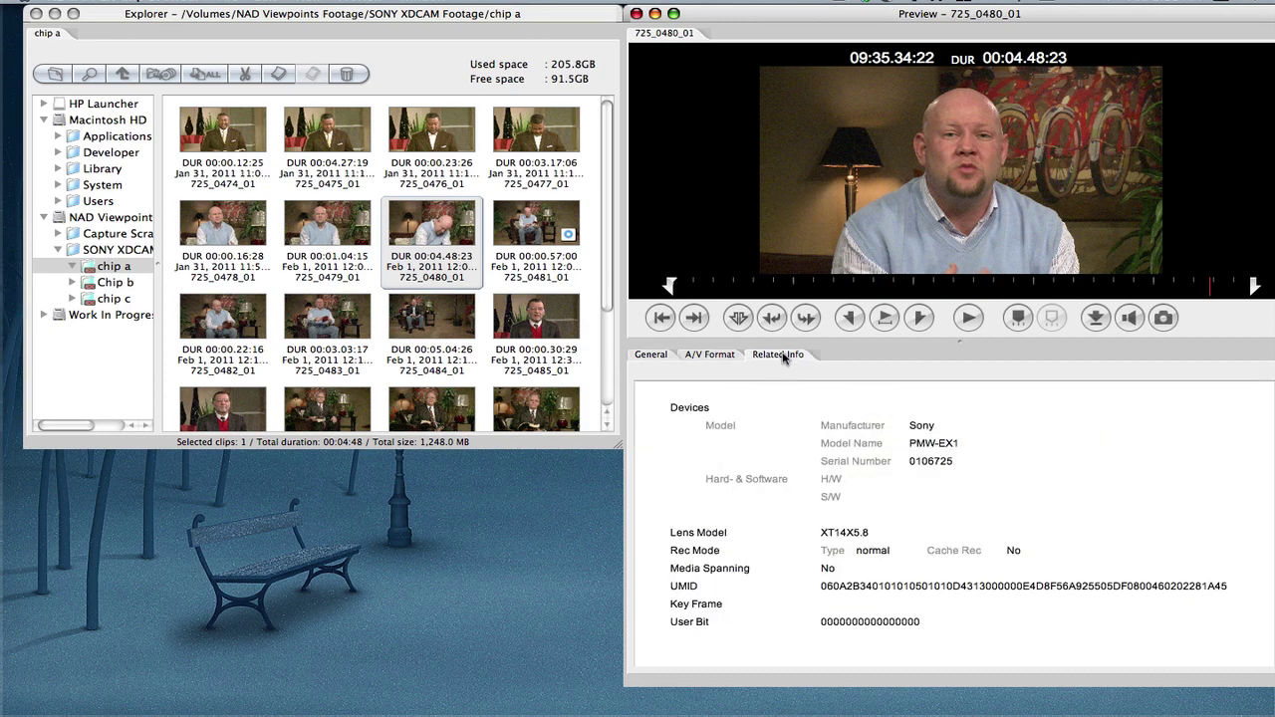
{"action": "left_click", "coordinate": [707, 356]}
{"action": "left_click", "coordinate": [662, 355]}
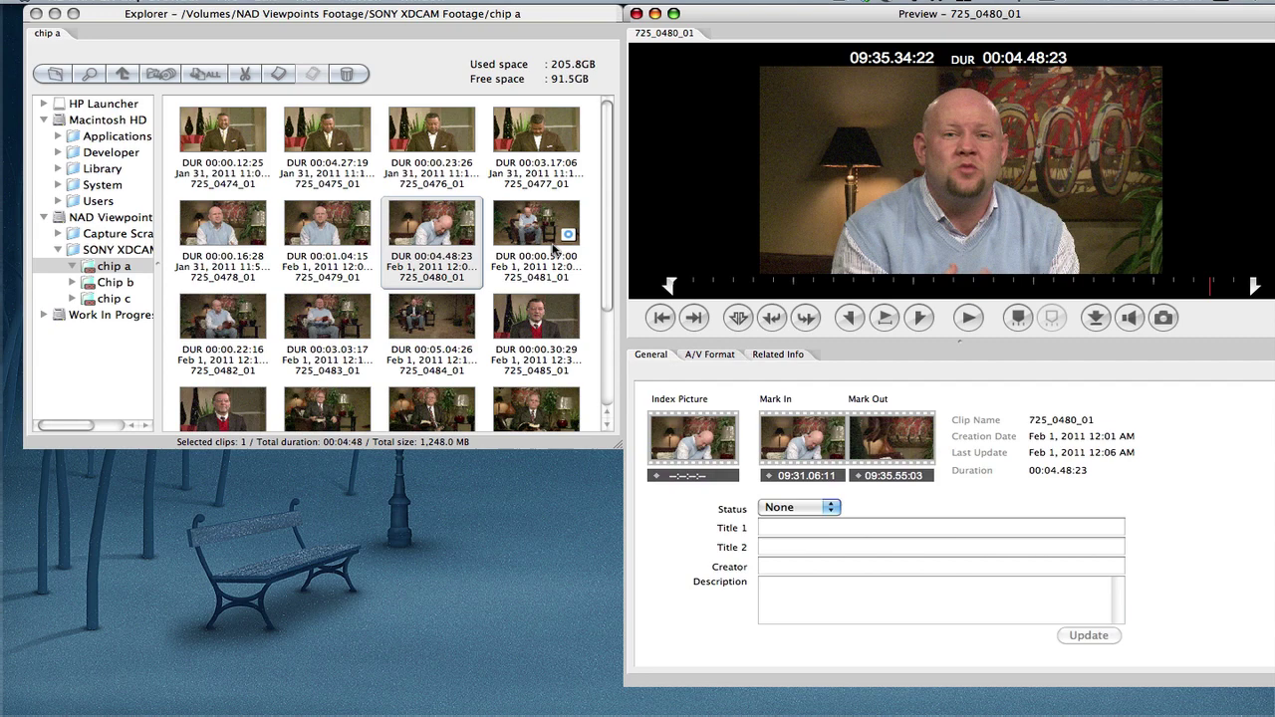
{"action": "mouse_move", "coordinate": [554, 251]}
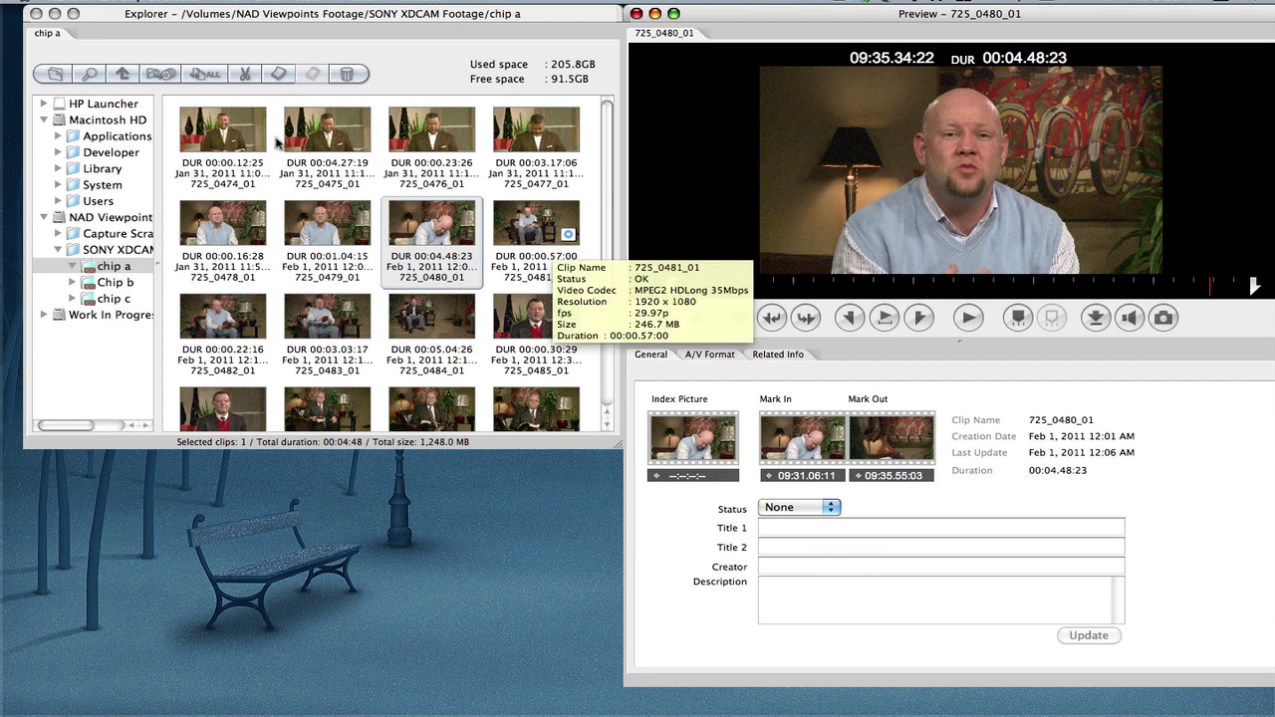
{"action": "left_click", "coordinate": [123, 2]}
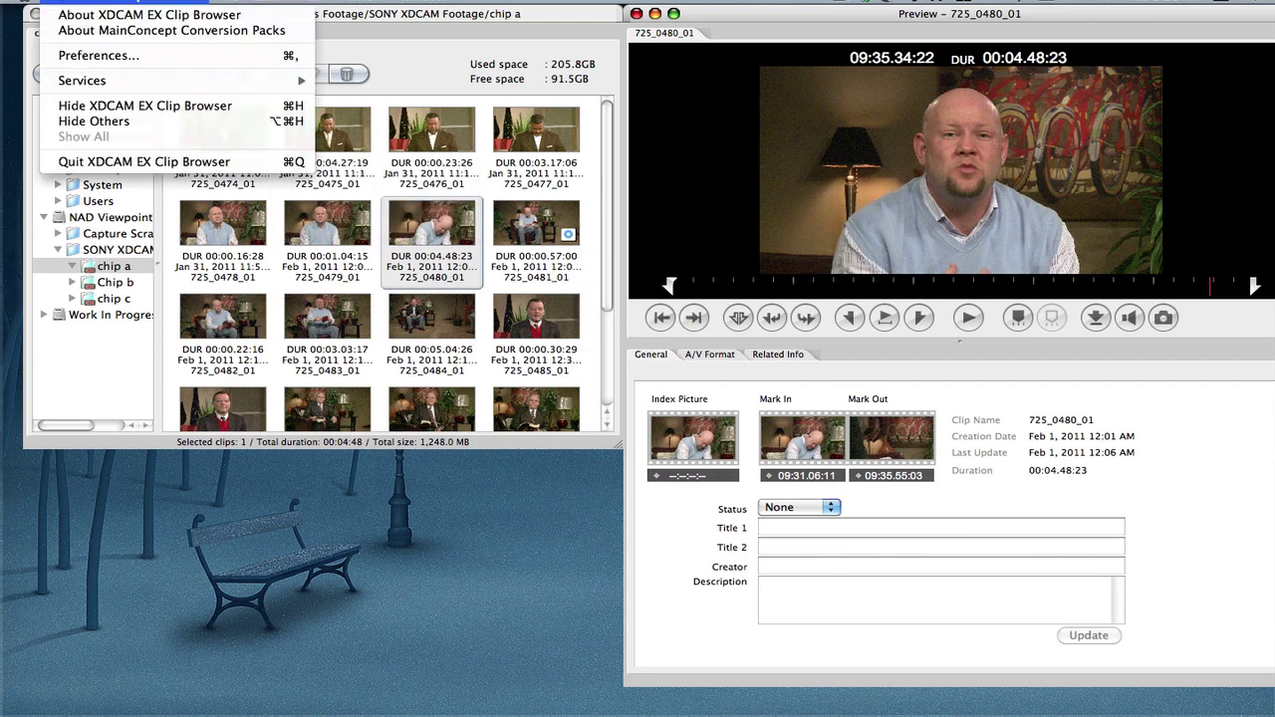
- Quit the Clip Browser and apply the Easy Setup preset Sony XDCAM HD, XDCAM EX 1080p30 VBR
{"action": "left_click", "coordinate": [186, 163]}
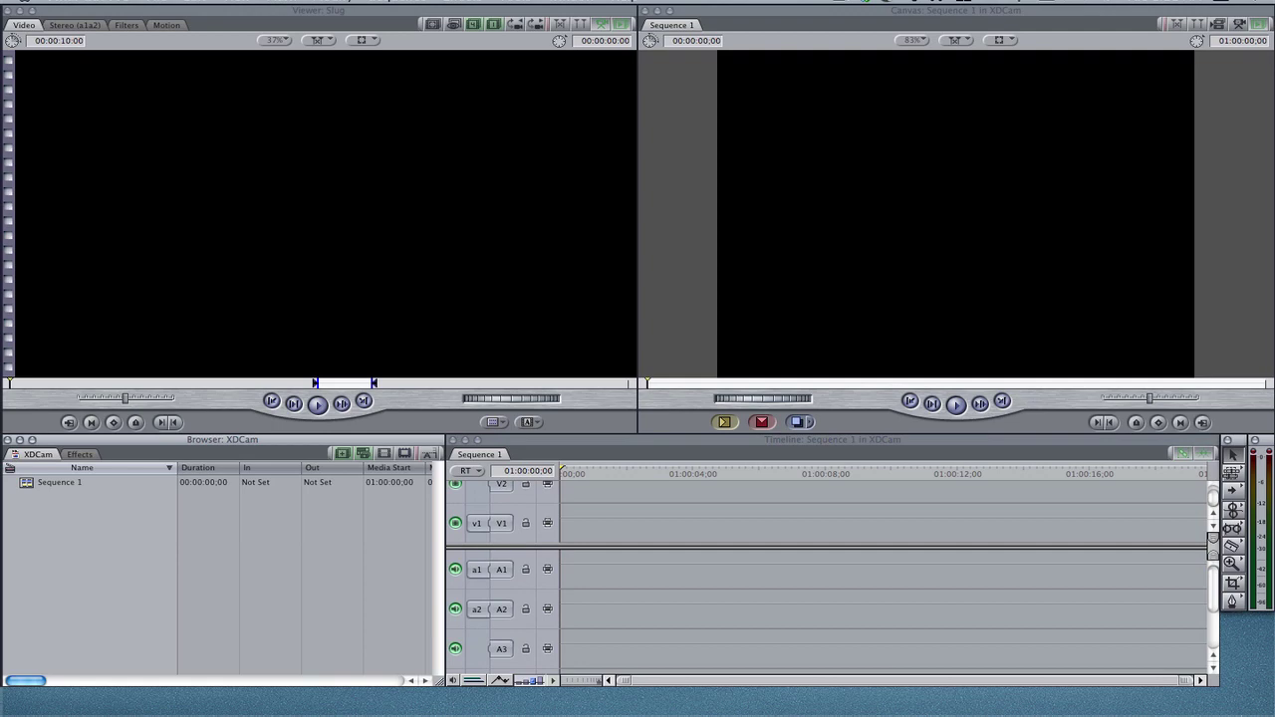
{"action": "left_click", "coordinate": [75, 0]}
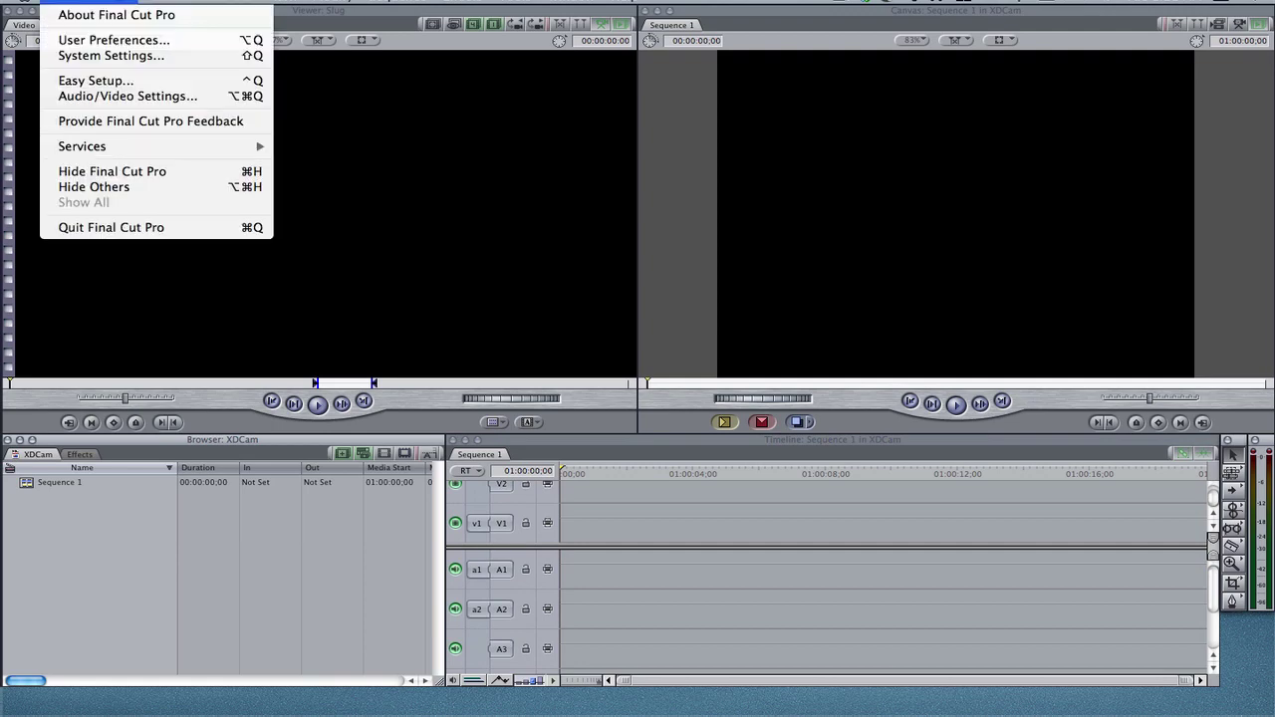
{"action": "left_click", "coordinate": [147, 84]}
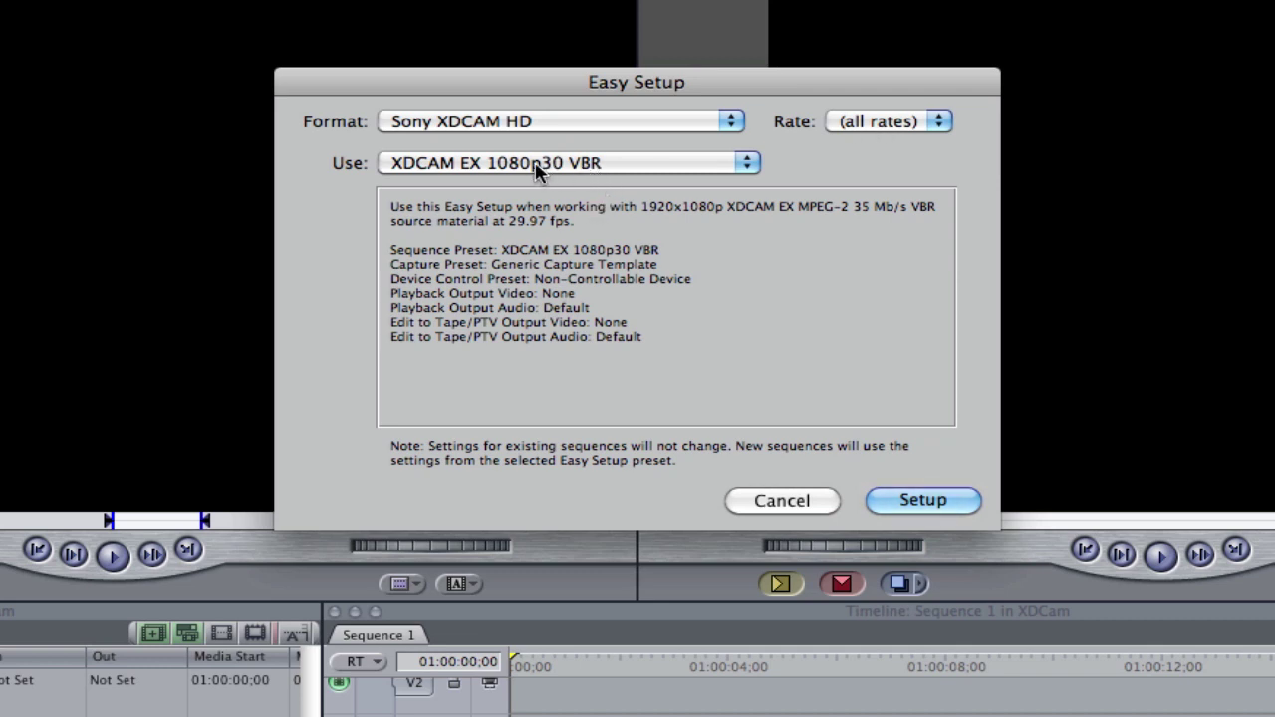
{"action": "left_click", "coordinate": [582, 120]}
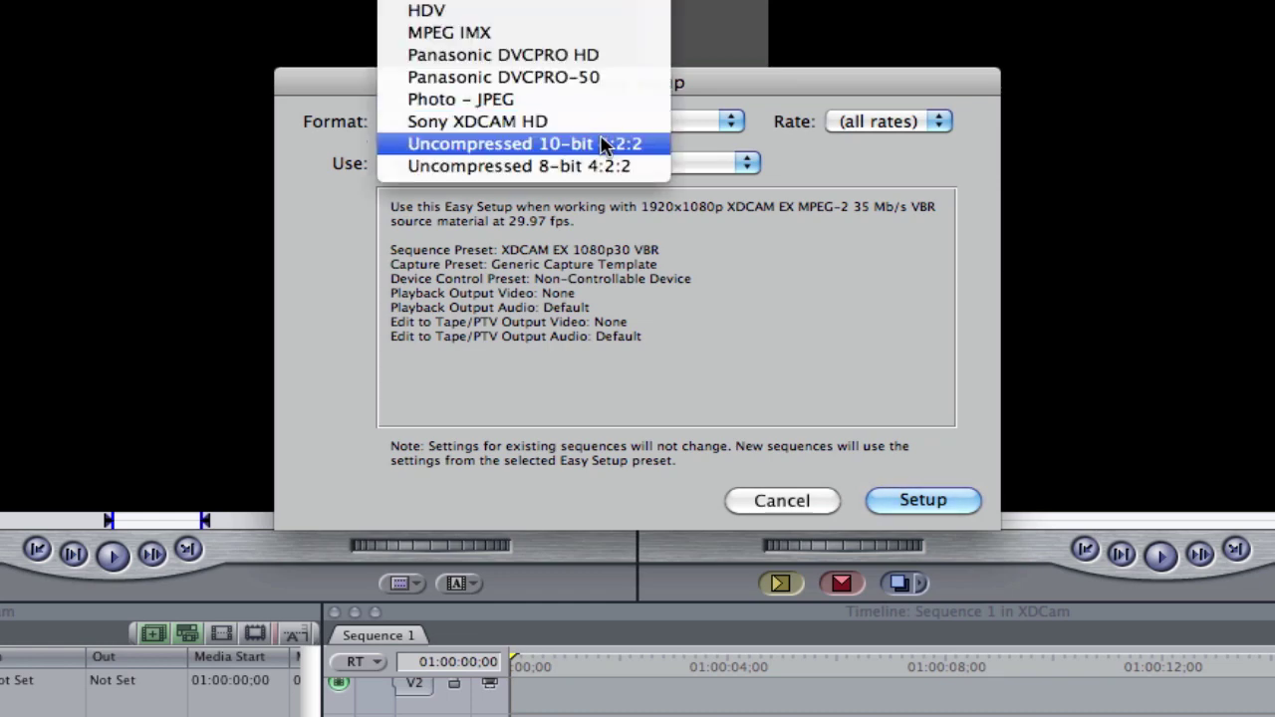
{"action": "left_click", "coordinate": [802, 320]}
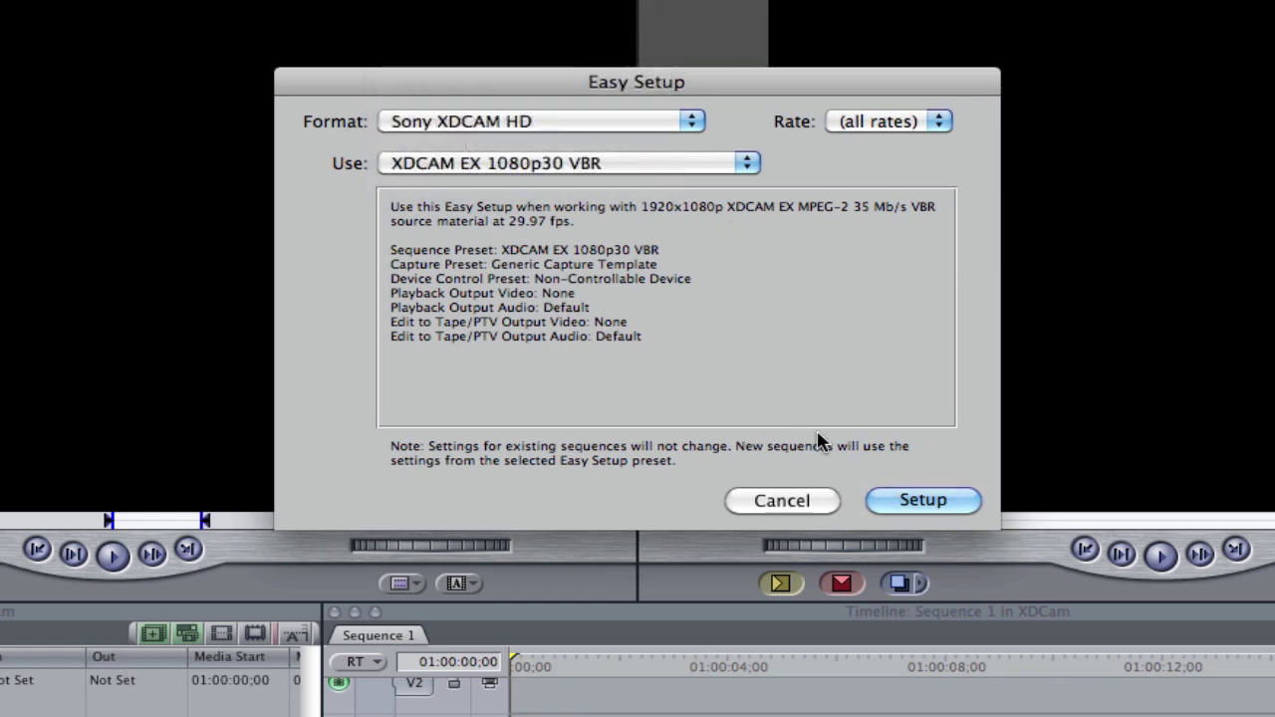
{"action": "left_click", "coordinate": [941, 499]}
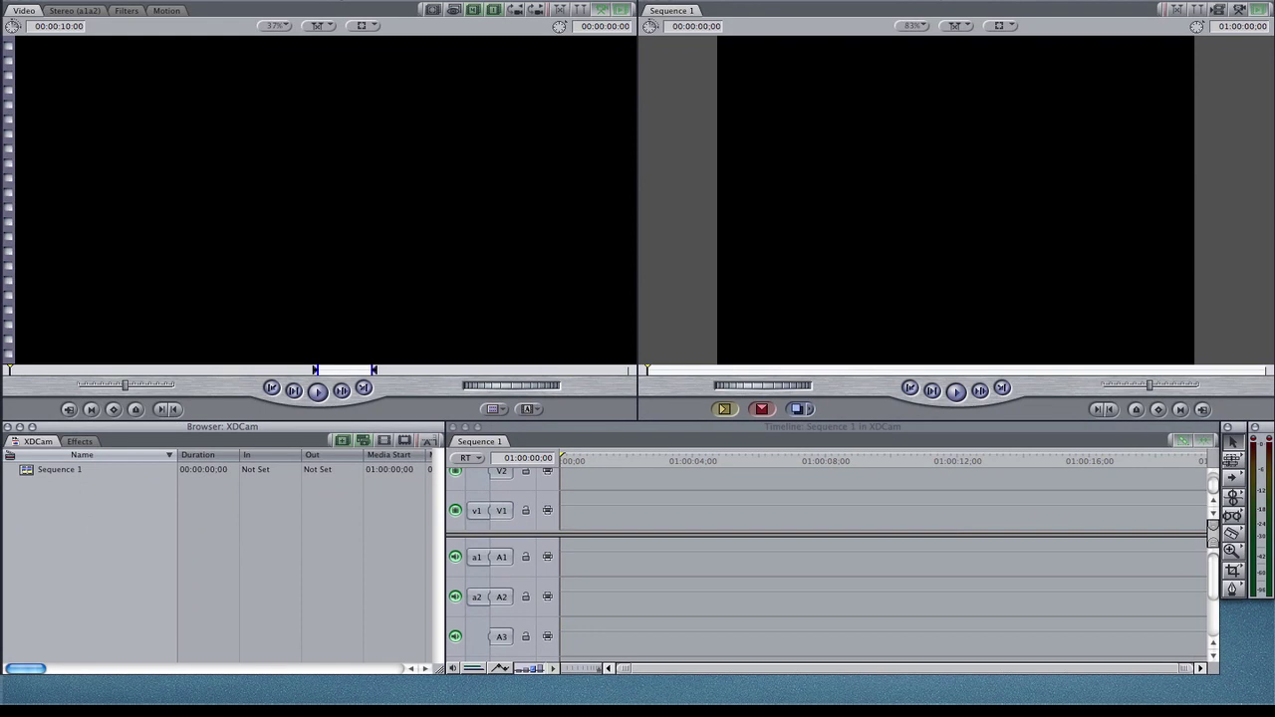
- Open Log and Transfer from the File menu and select all 20 chip a clips
{"action": "left_click", "coordinate": [164, 0]}
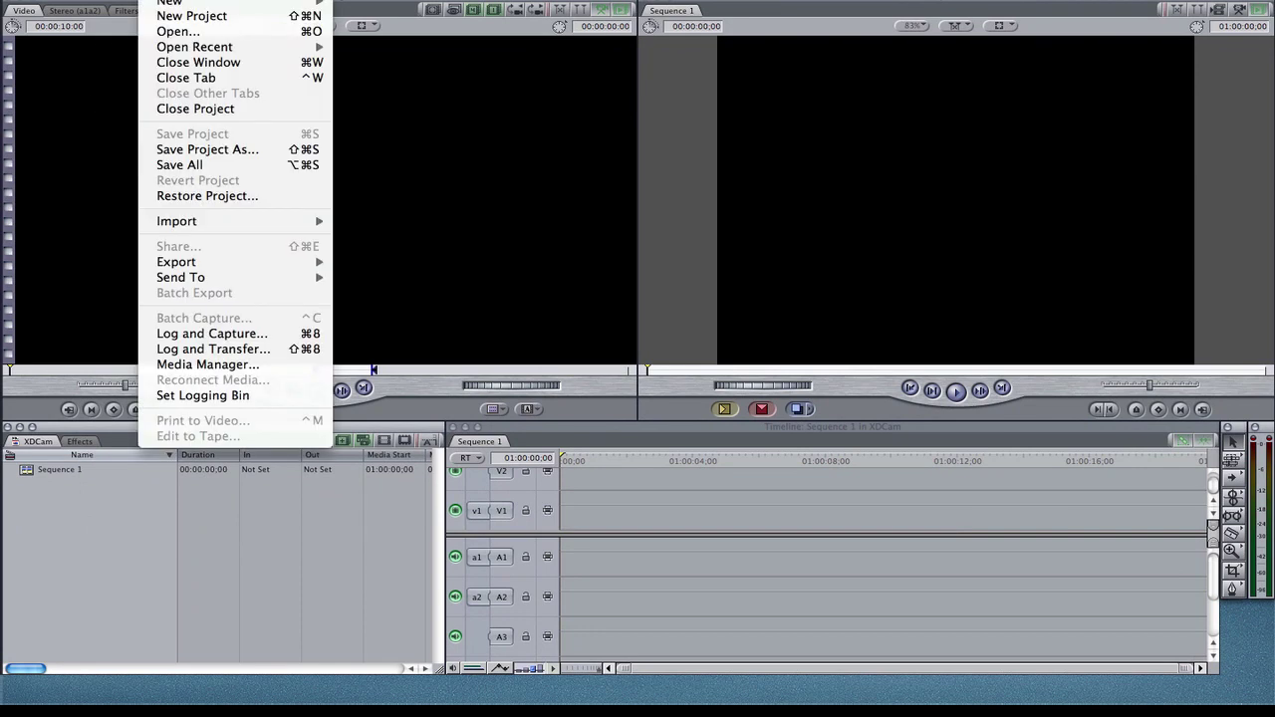
{"action": "left_click", "coordinate": [284, 352]}
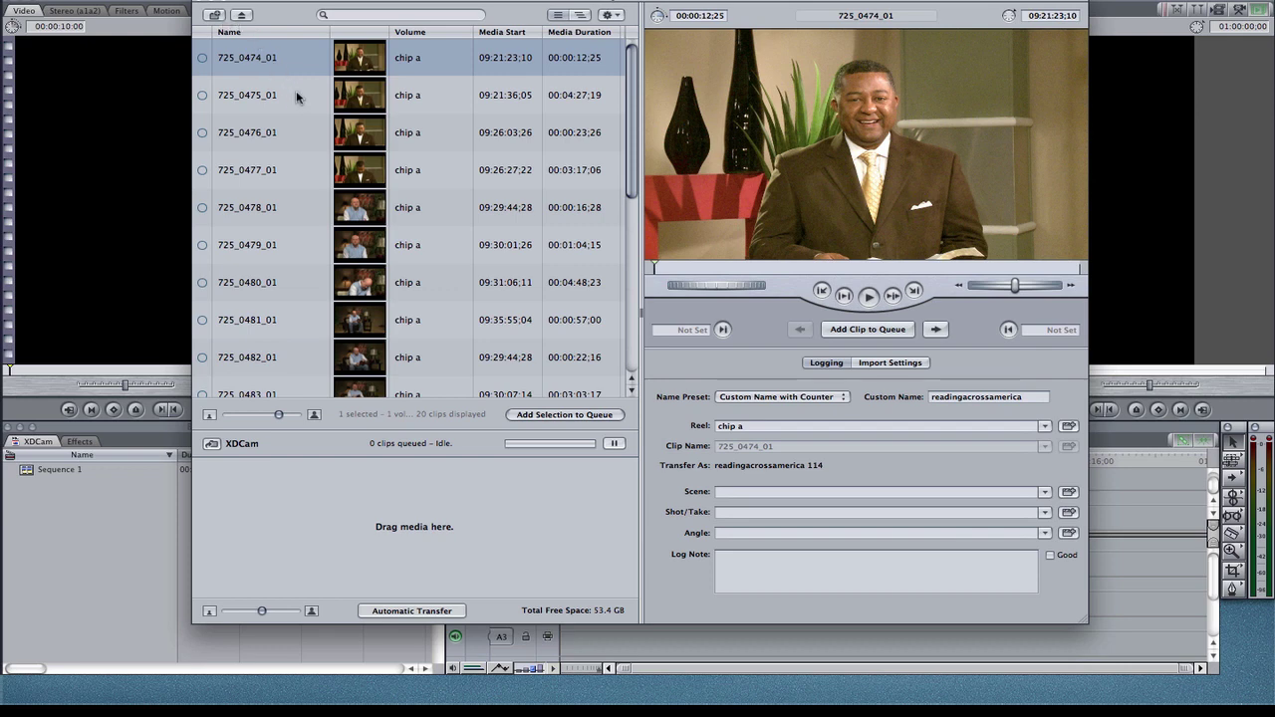
{"action": "key", "text": "super+a"}
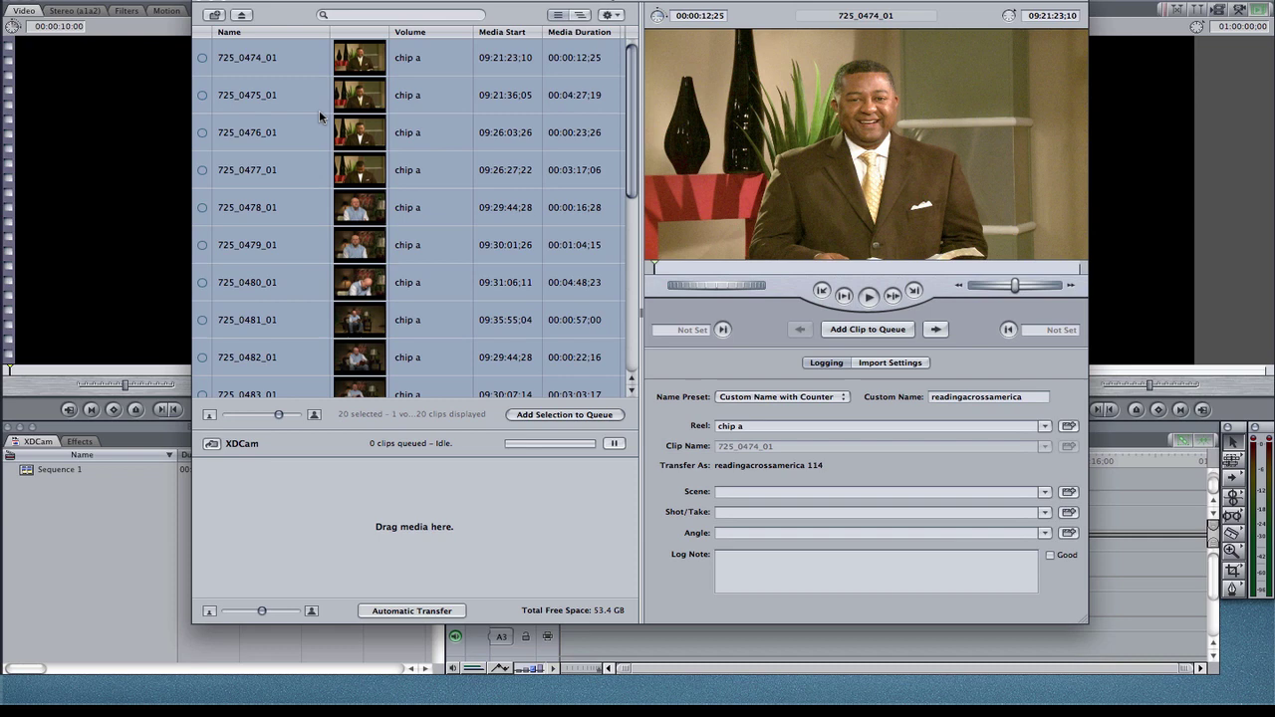
- Unmount the chip a volume and add the Chip b BPAV folder as a new volume
{"action": "right_click", "coordinate": [318, 117]}
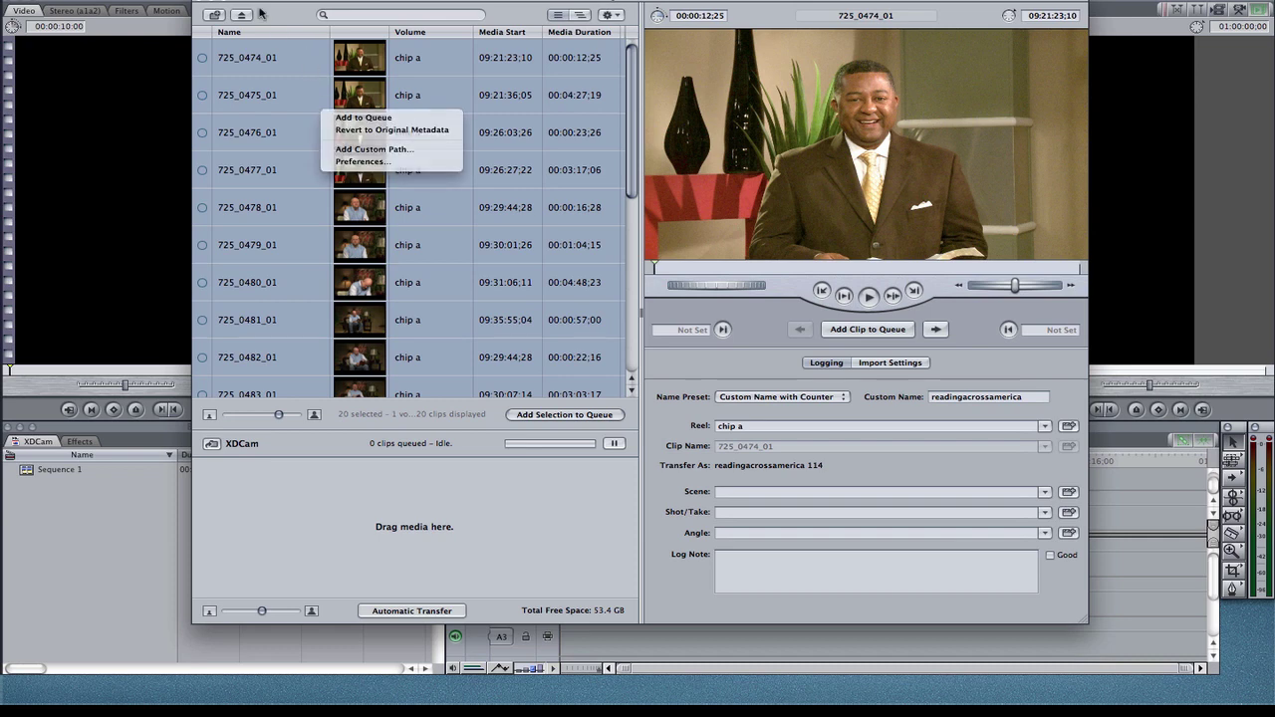
{"action": "left_click", "coordinate": [242, 15]}
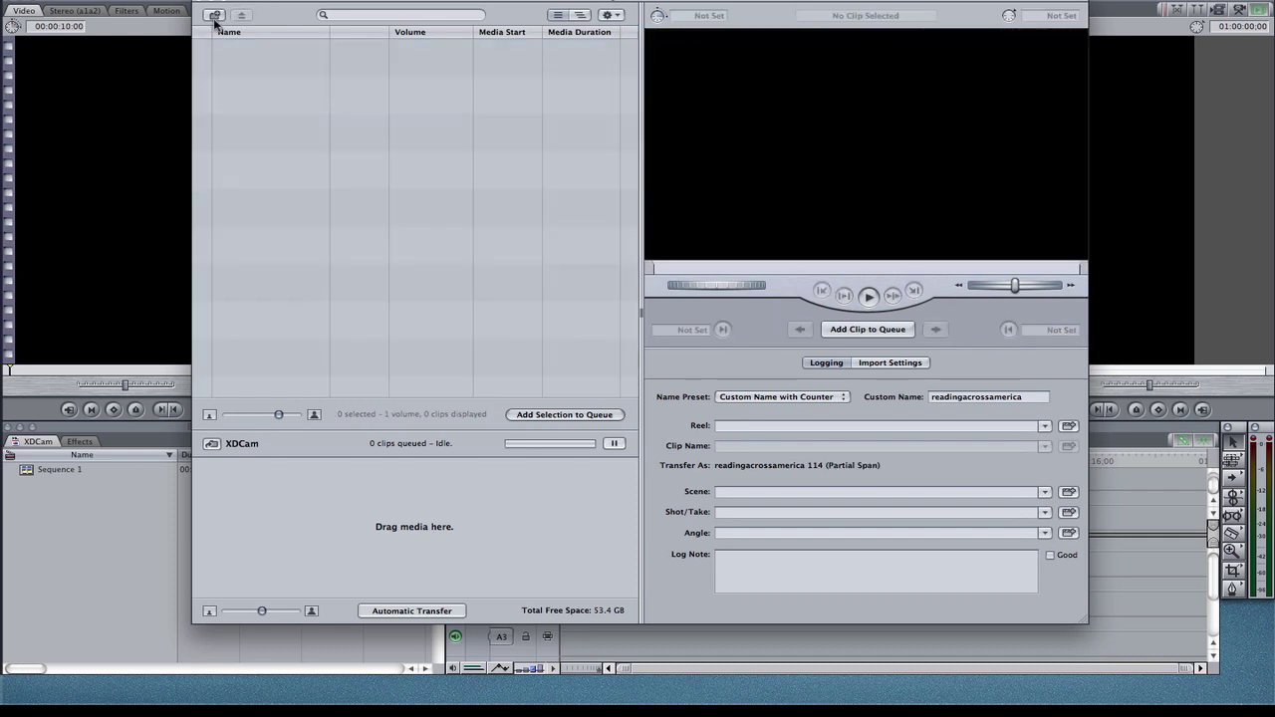
{"action": "left_click", "coordinate": [214, 15]}
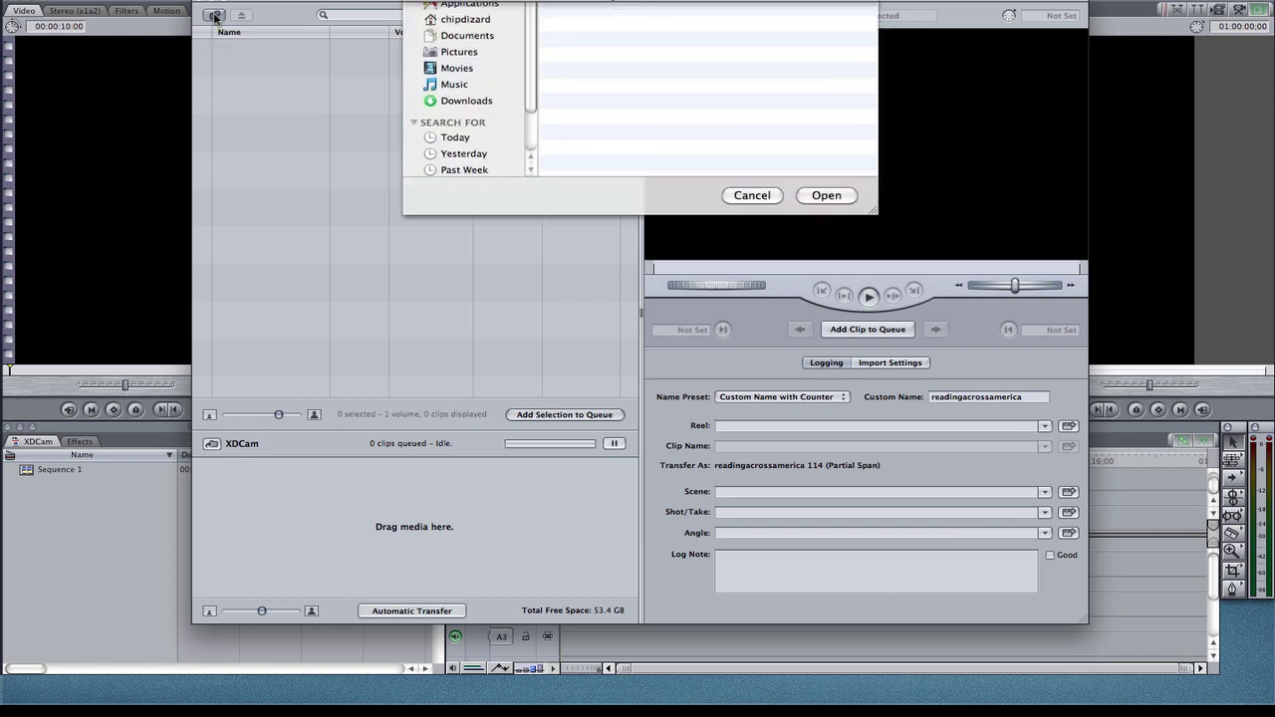
{"action": "left_click", "coordinate": [608, 20]}
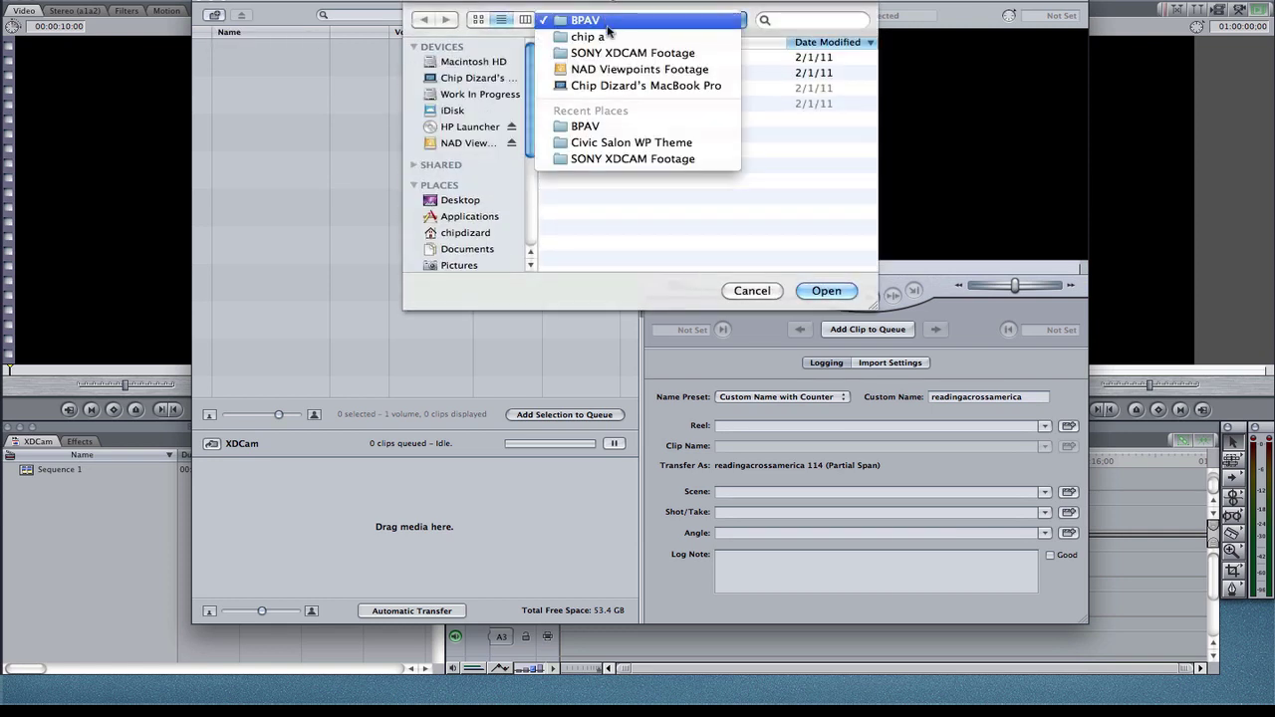
{"action": "left_click", "coordinate": [610, 38]}
{"action": "left_click", "coordinate": [611, 20]}
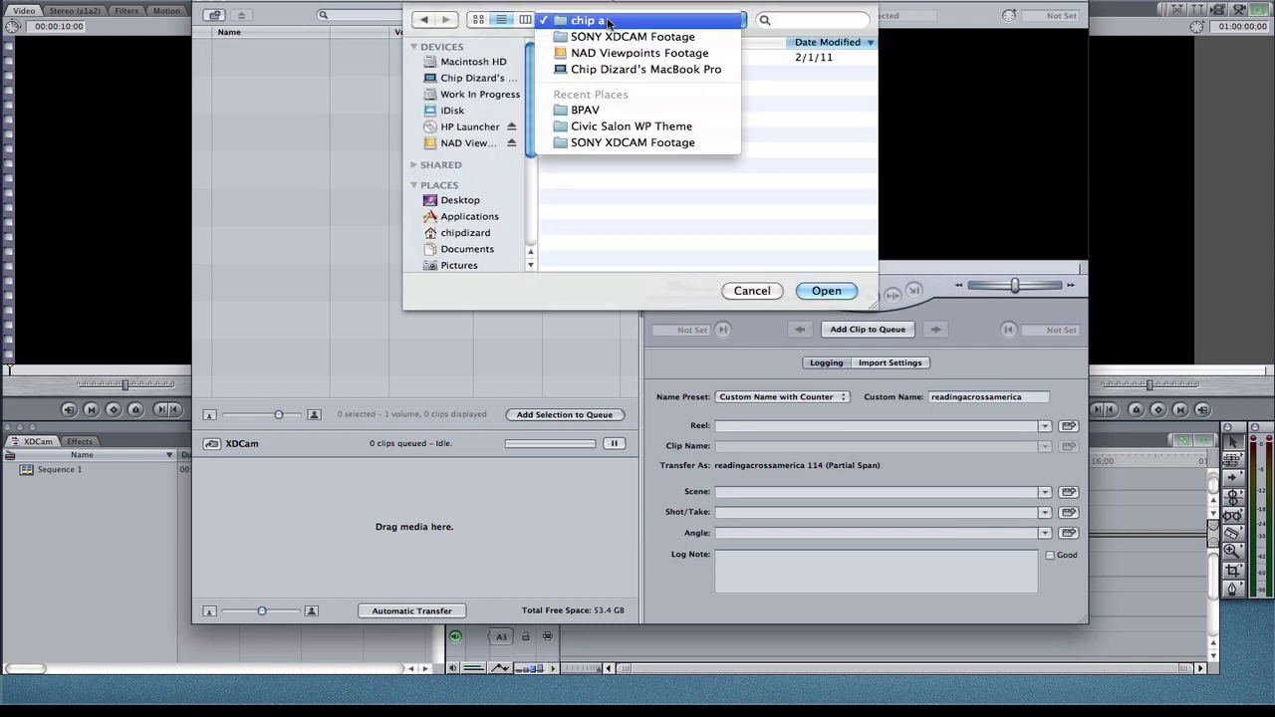
{"action": "left_click", "coordinate": [615, 38]}
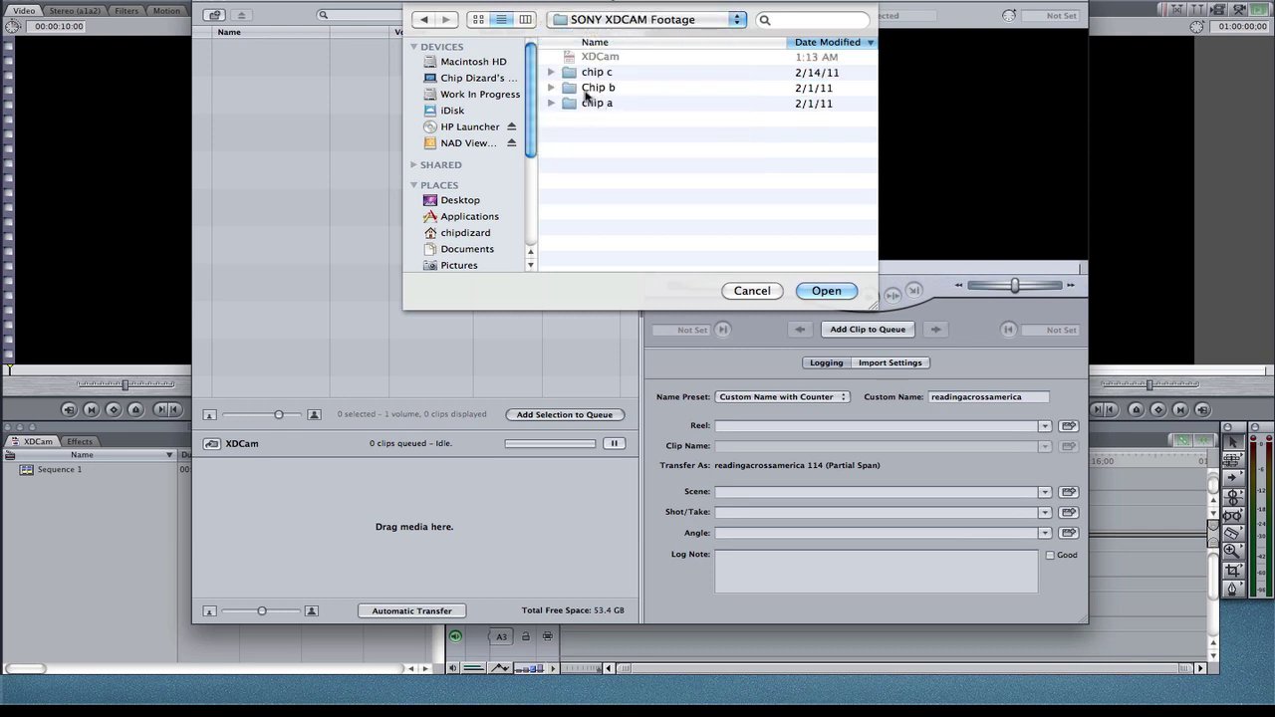
{"action": "double_click", "coordinate": [588, 89]}
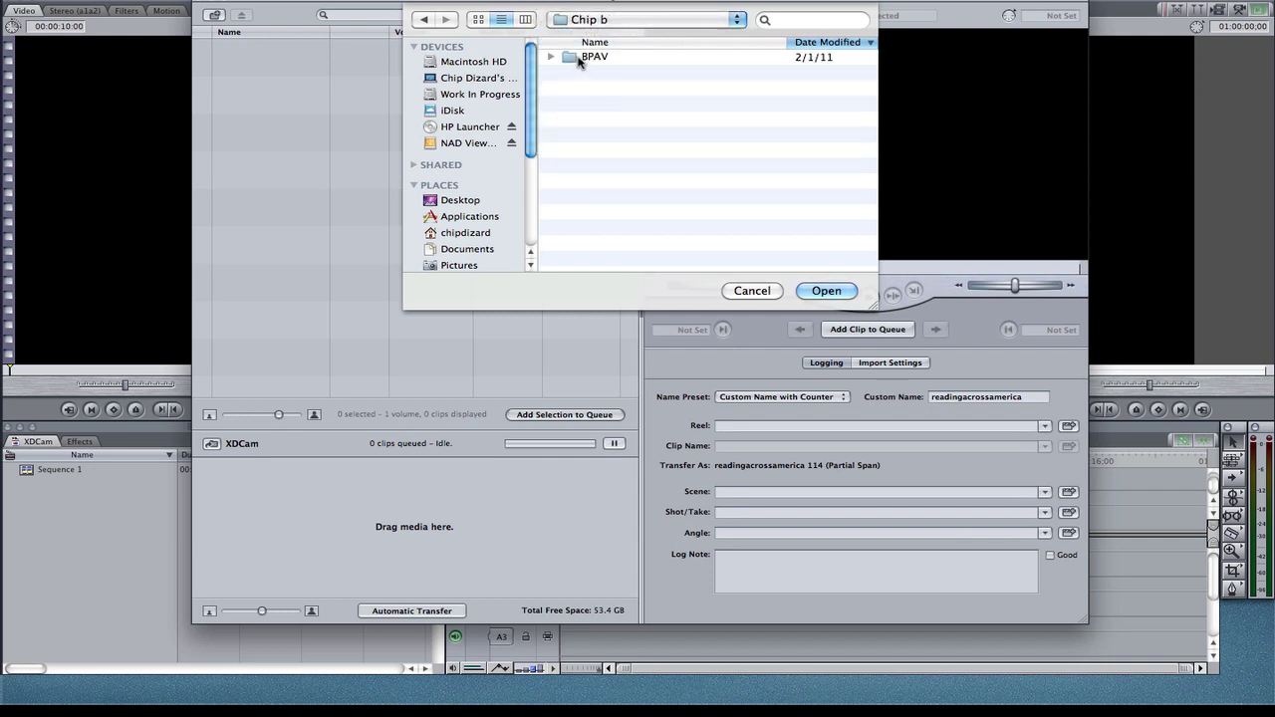
{"action": "double_click", "coordinate": [585, 59]}
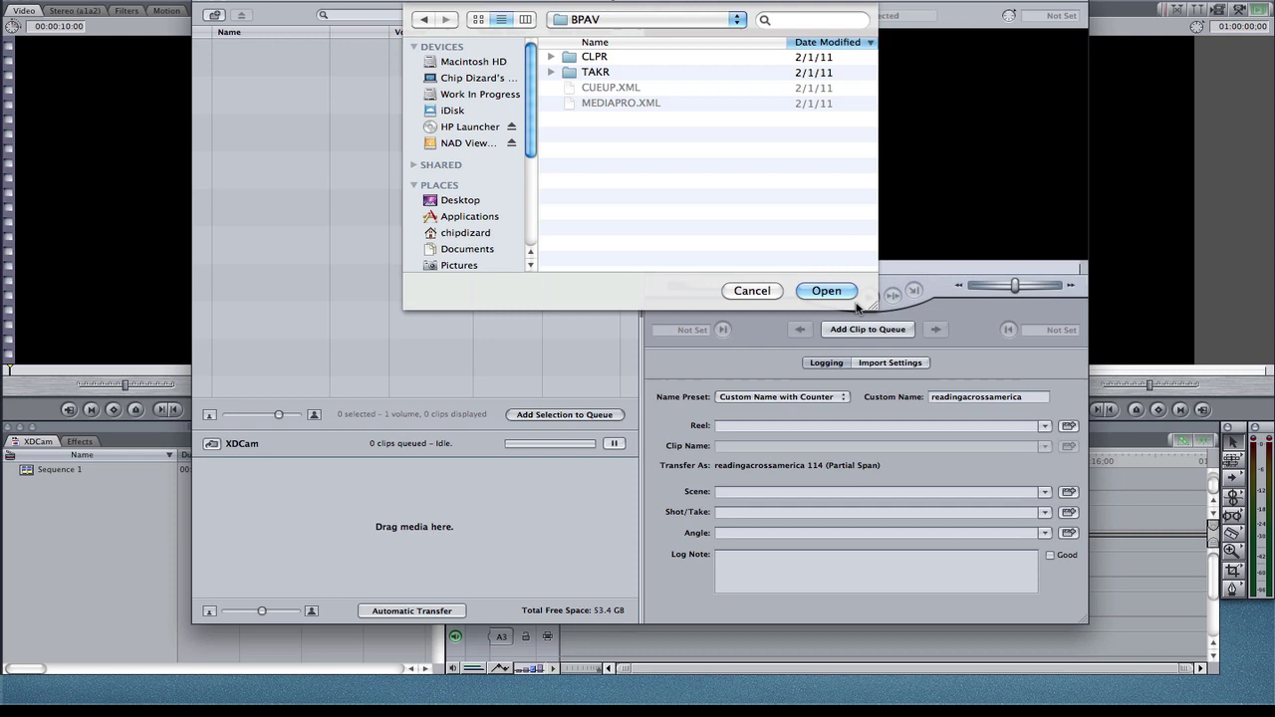
{"action": "left_click", "coordinate": [828, 289]}
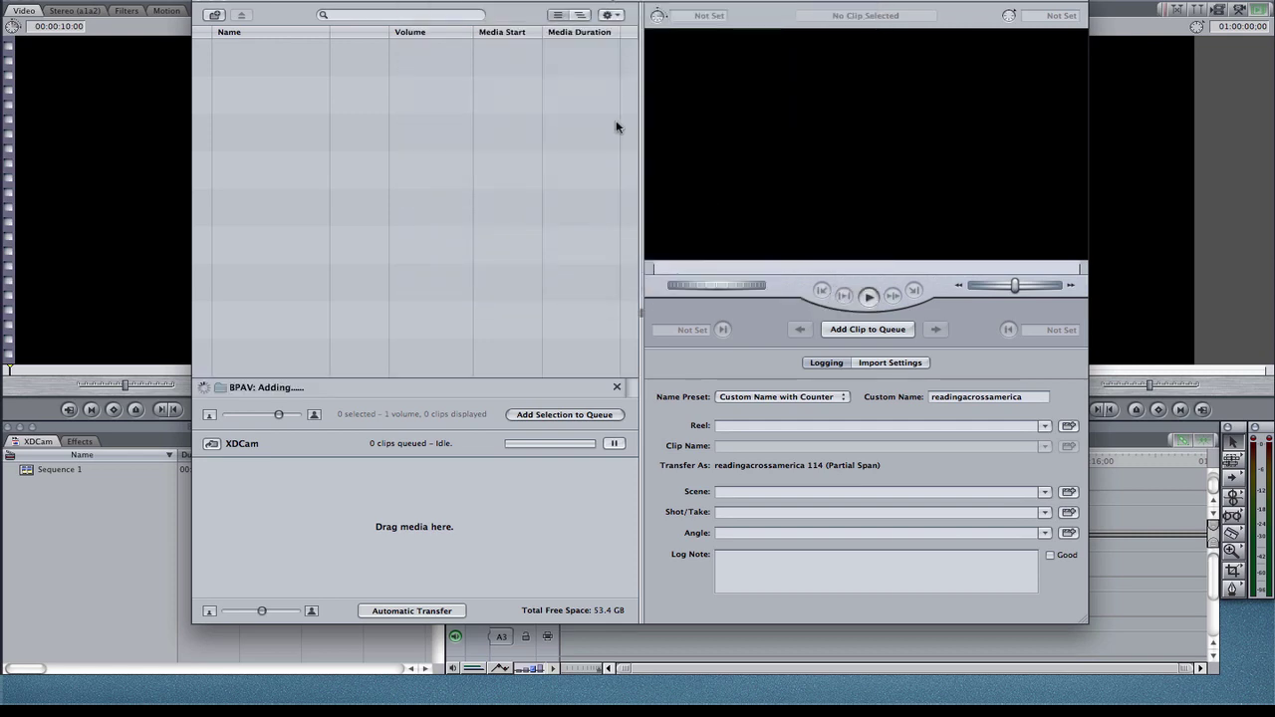
{"action": "left_click_drag", "start_coordinate": [636, 88], "coordinate": [619, 66]}
- Preview clips 725_0495_01 and 725_0497_01, then add chip c's BPAV folder as another volume
{"action": "left_click", "coordinate": [373, 131]}
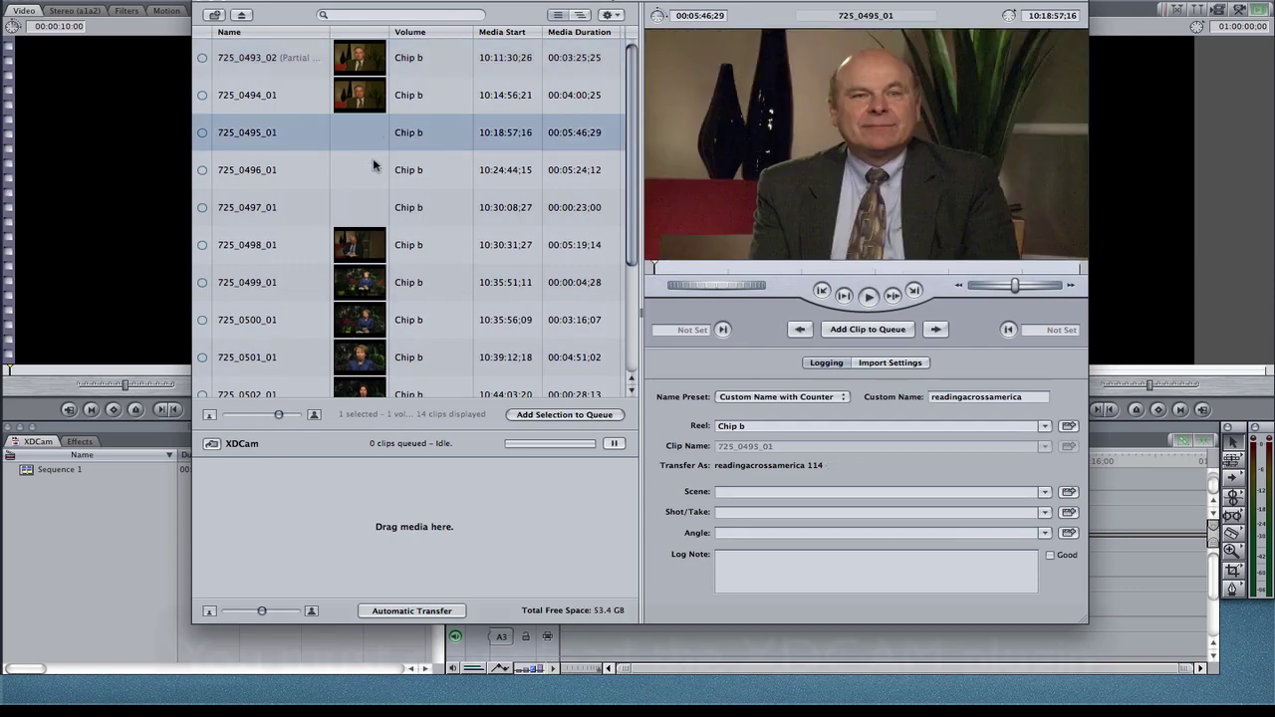
{"action": "key", "text": "Down"}
{"action": "key", "text": "Down"}
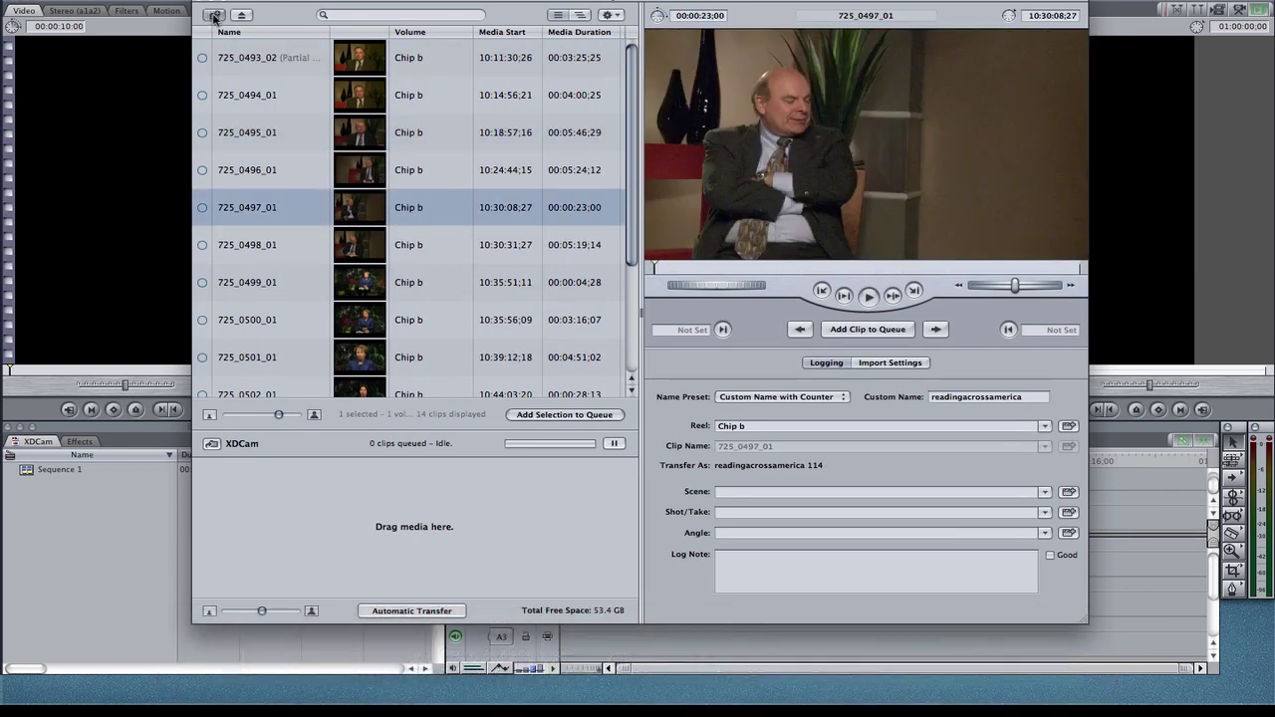
{"action": "left_click", "coordinate": [214, 16]}
{"action": "left_click", "coordinate": [600, 21]}
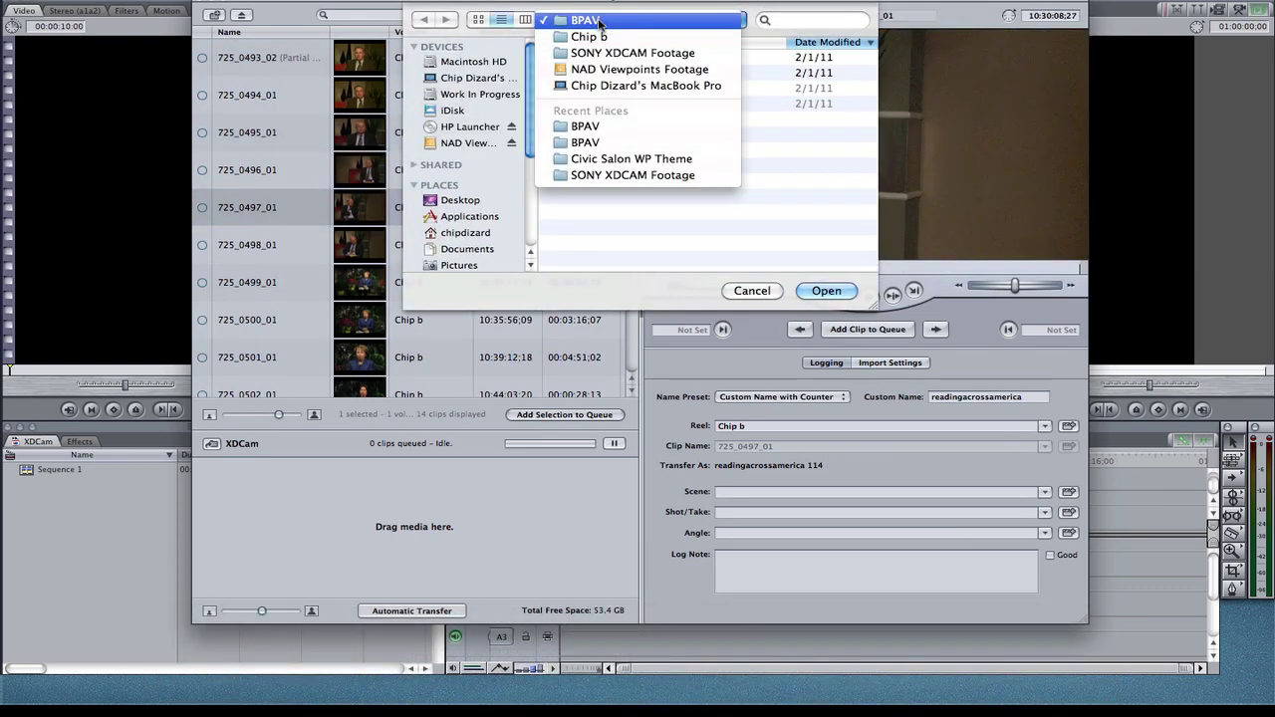
{"action": "left_click", "coordinate": [614, 54]}
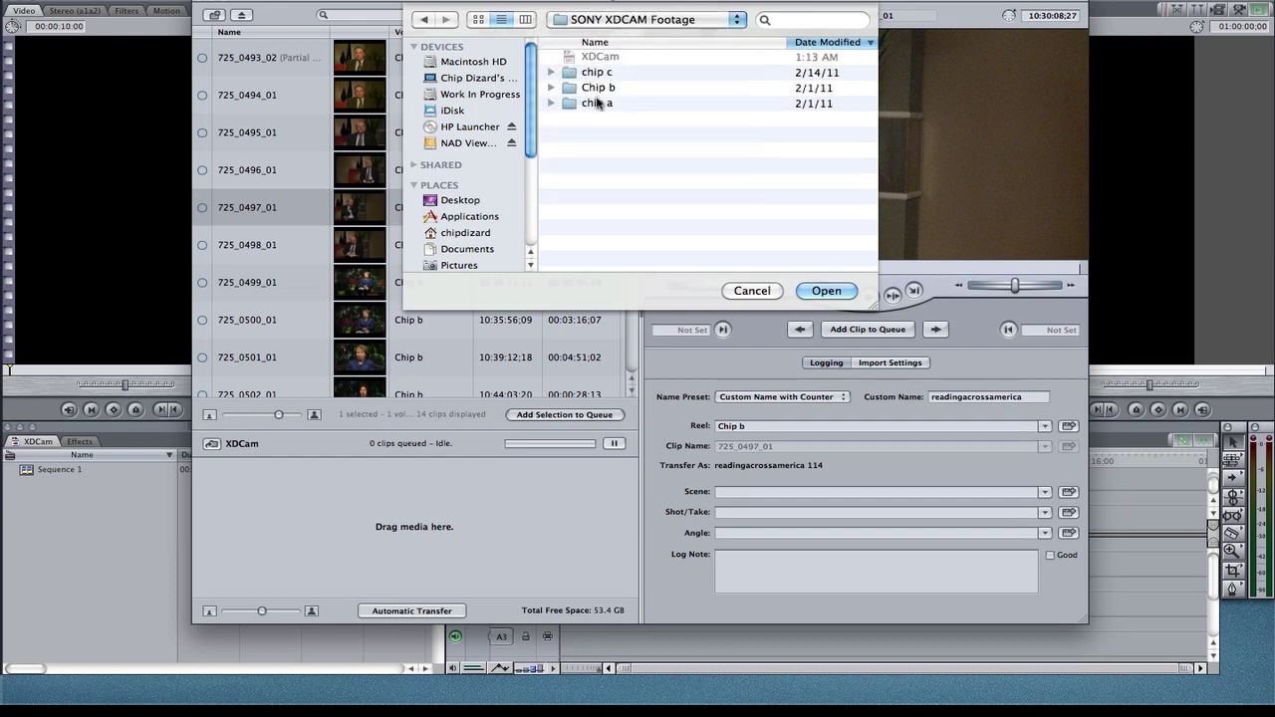
{"action": "double_click", "coordinate": [595, 74]}
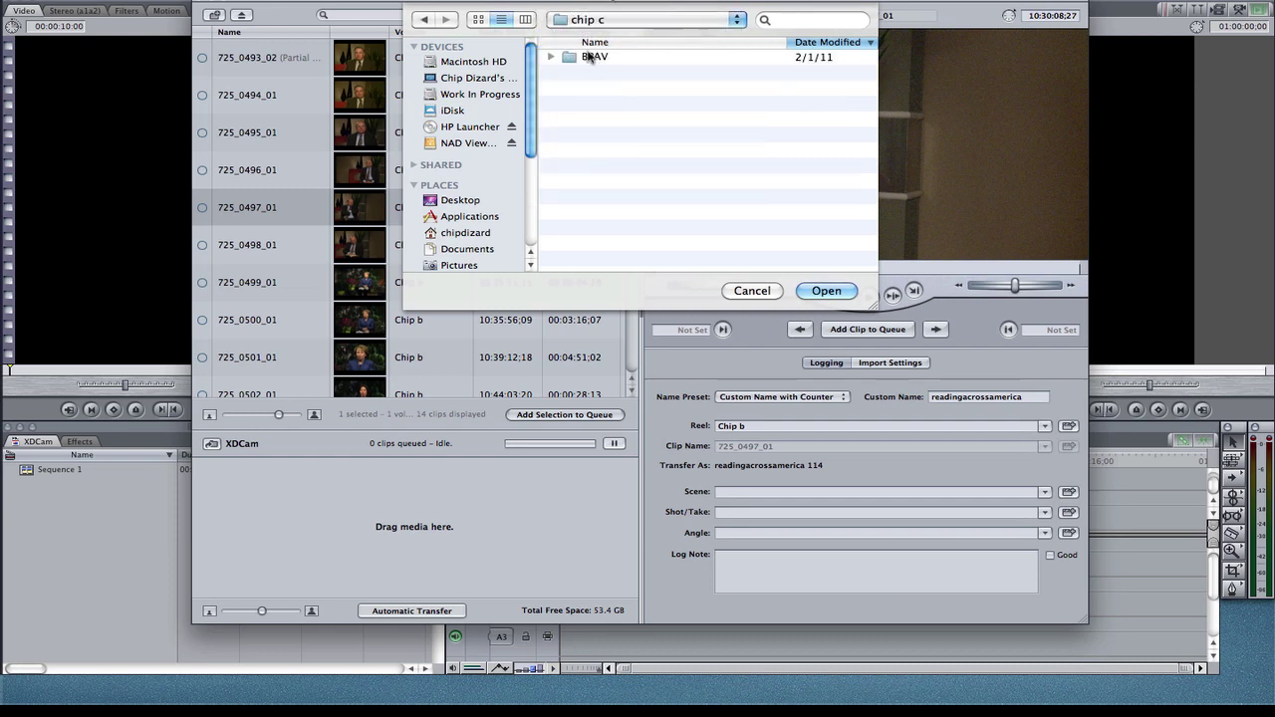
{"action": "double_click", "coordinate": [589, 57]}
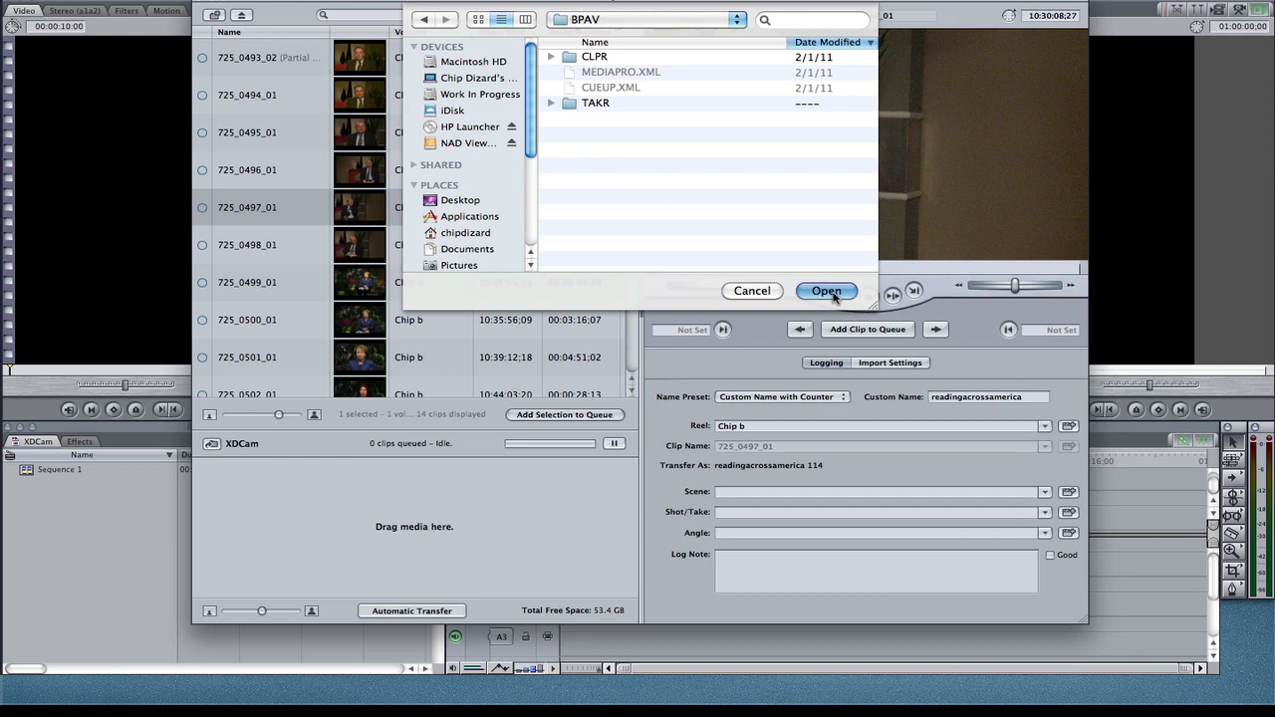
{"action": "left_click", "coordinate": [832, 290]}
{"action": "left_click_drag", "start_coordinate": [633, 172], "coordinate": [633, 339]}
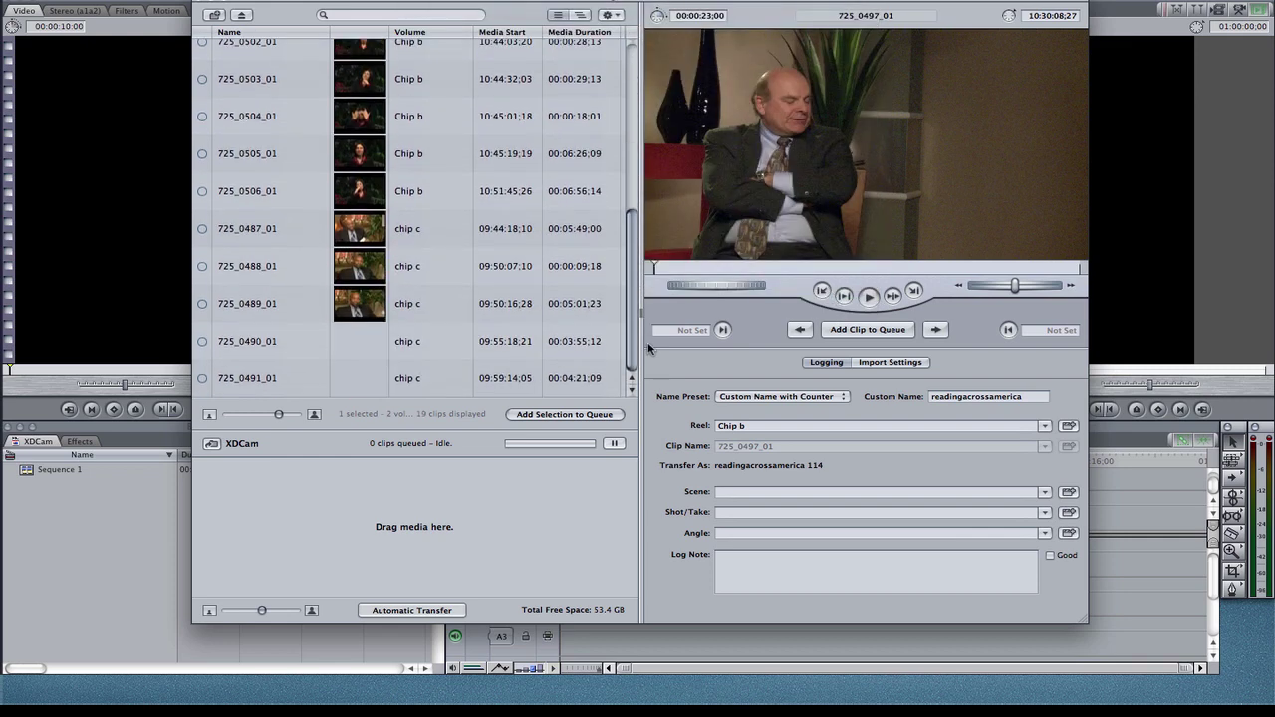
- Browse clips 725_0487_01 and 725_0505_01, then return to clip 725_0489_01
{"action": "left_click", "coordinate": [436, 290]}
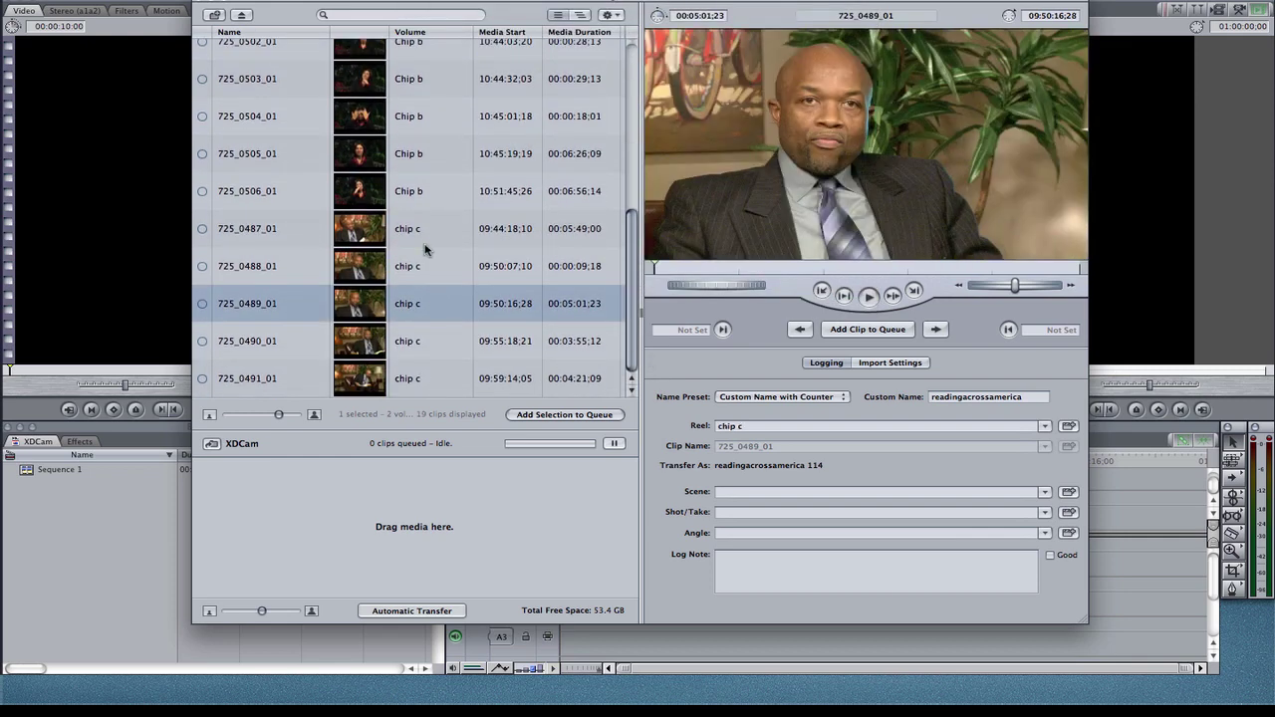
{"action": "left_click", "coordinate": [425, 245]}
{"action": "left_click", "coordinate": [417, 147]}
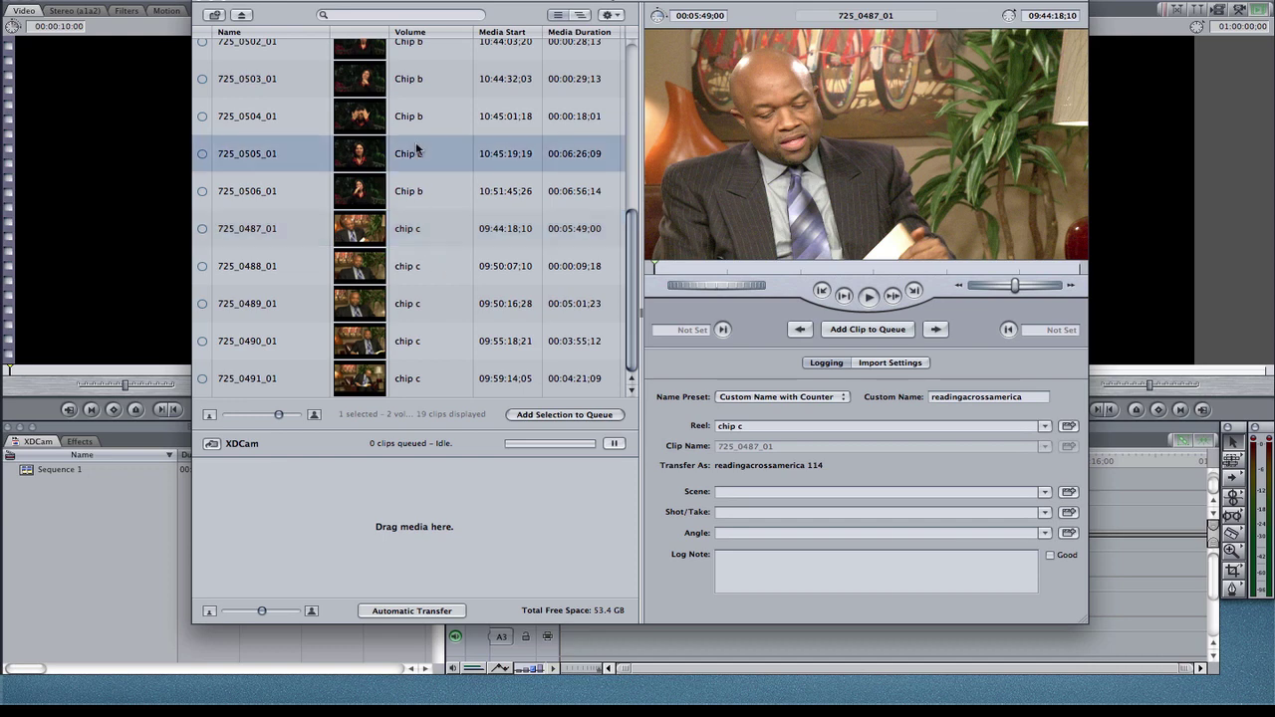
{"action": "left_click", "coordinate": [414, 317]}
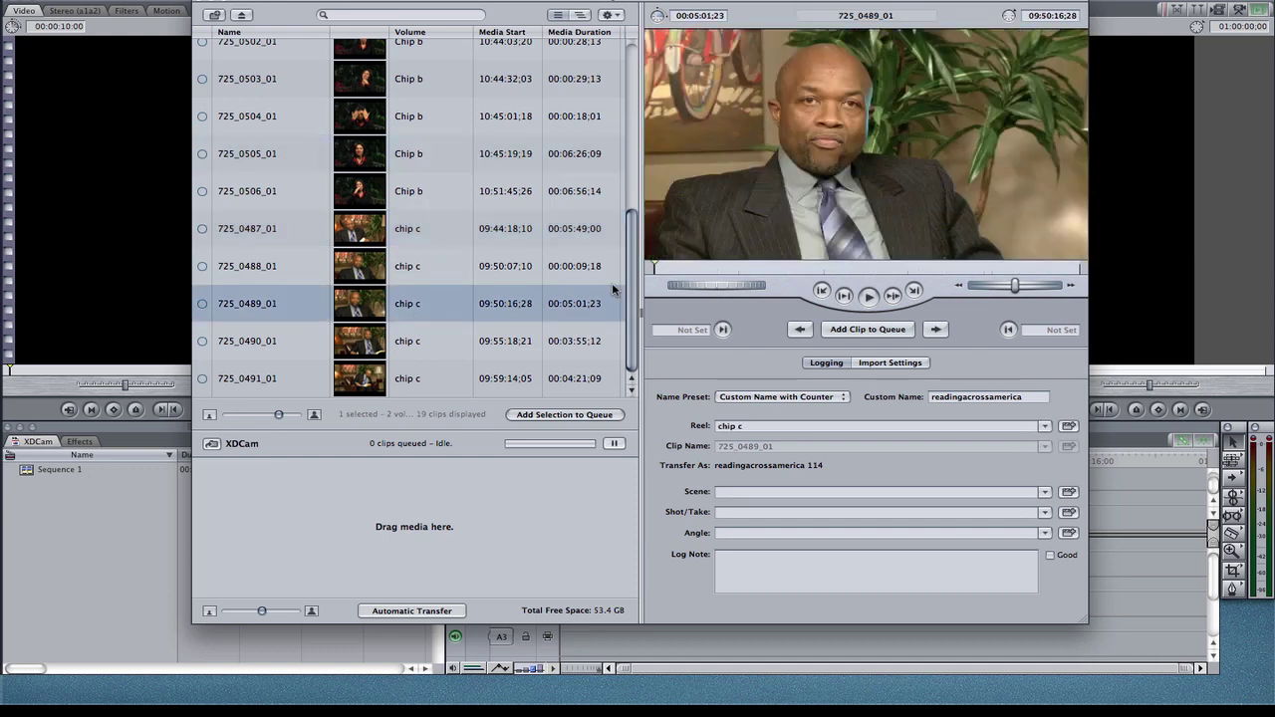
- Play and stop 725_0489_01 about two minutes in, and select its chip c reel name
{"action": "left_click", "coordinate": [820, 267]}
{"action": "key", "text": "space"}
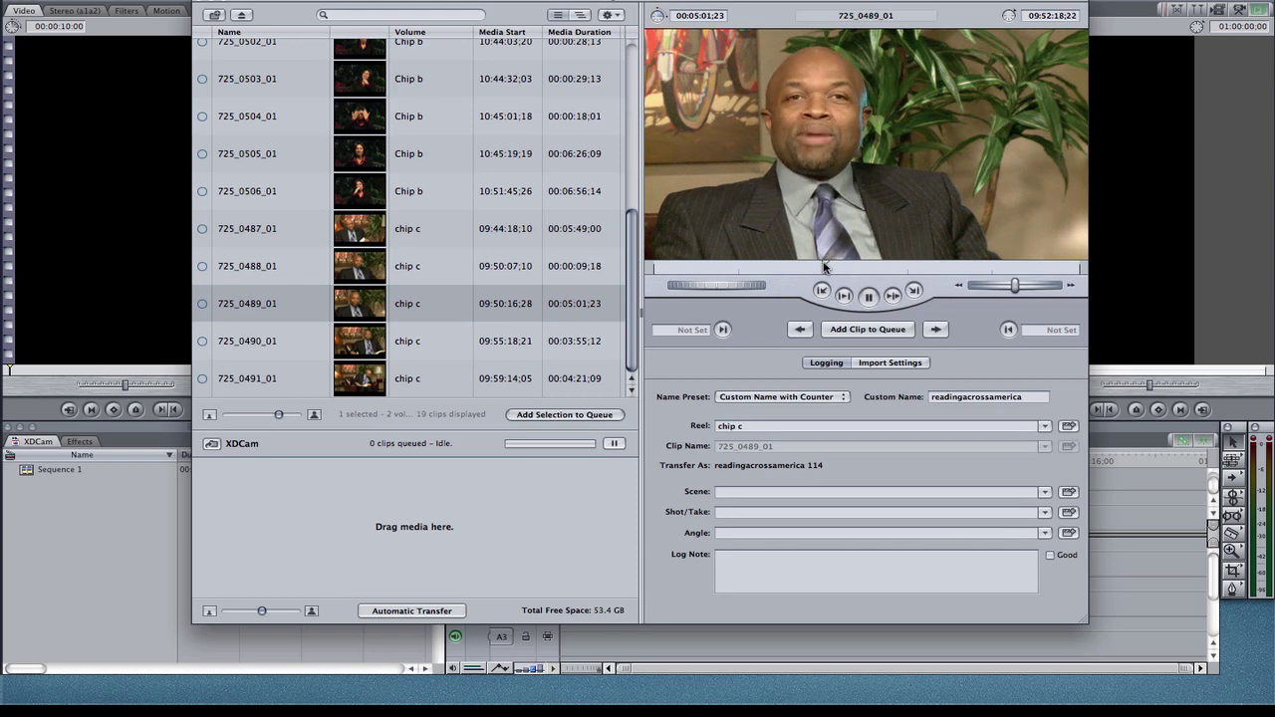
{"action": "key", "text": "space"}
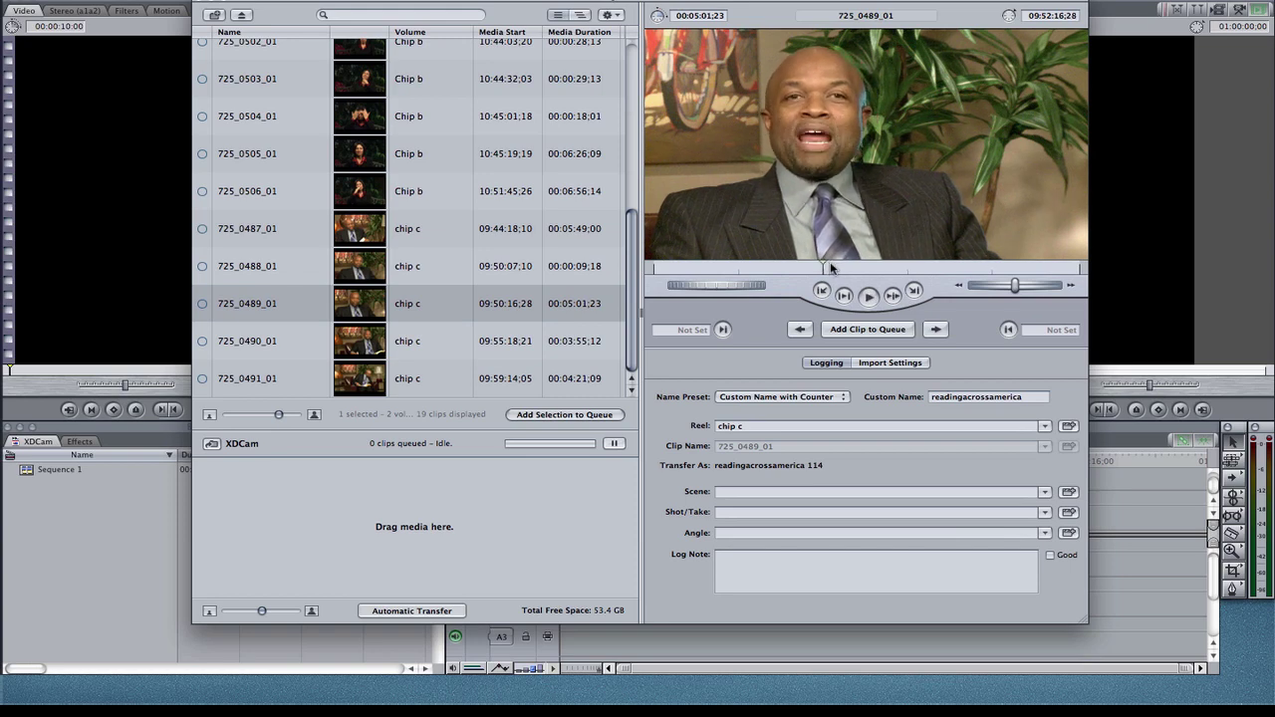
{"action": "left_click", "coordinate": [831, 267]}
{"action": "left_click", "coordinate": [762, 425]}
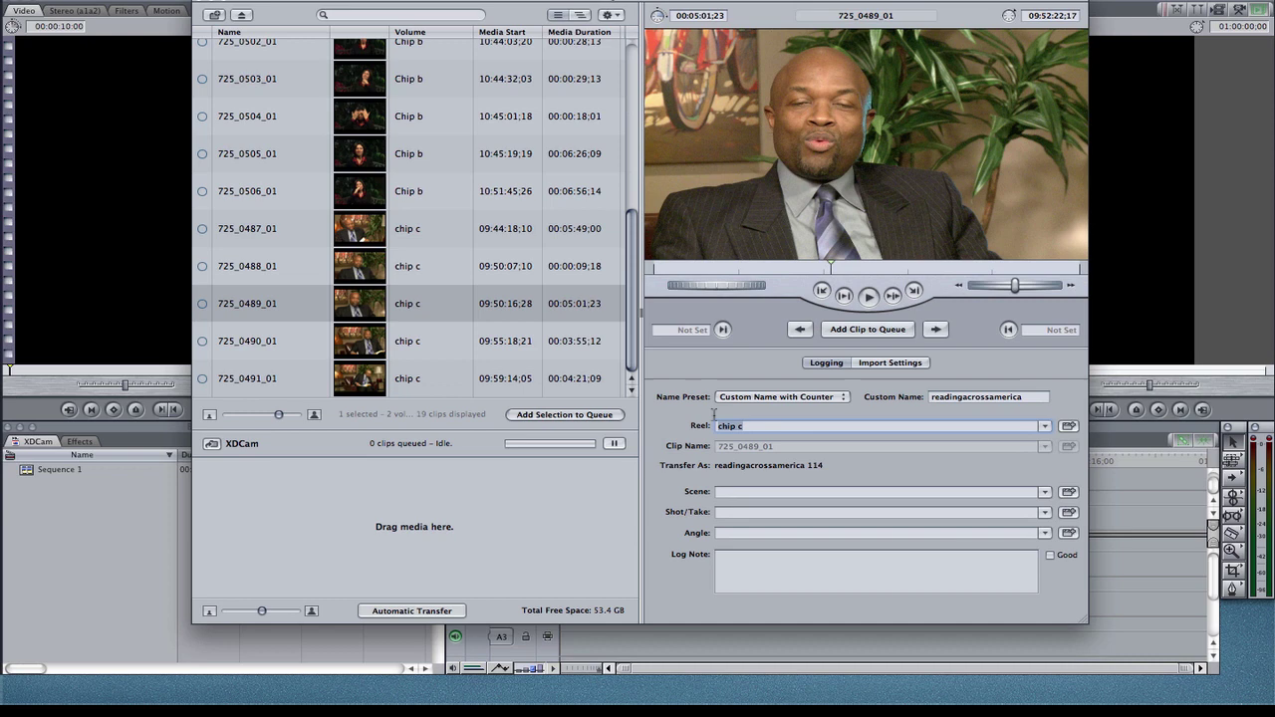
{"action": "left_click", "coordinate": [111, 3]}
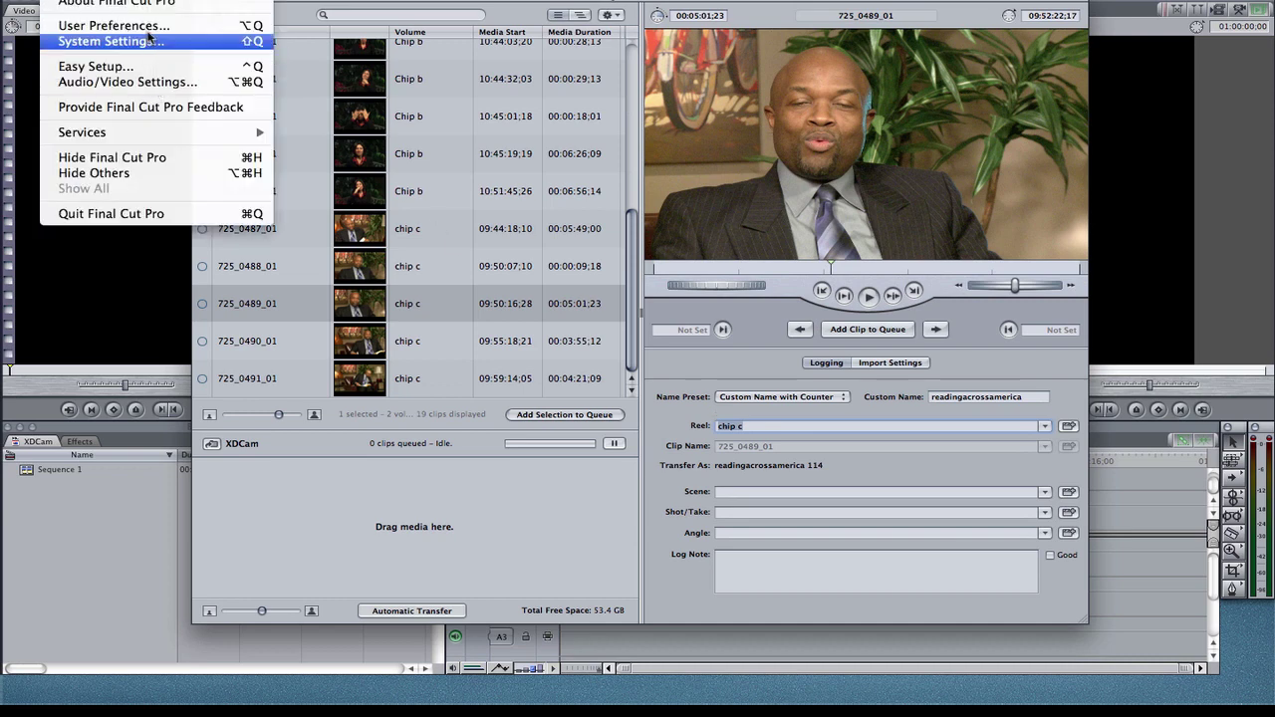
- Set the scratch disk to the NAD Viewpoints Footage drive in System Settings, giving 91.6 GB free
{"action": "left_click", "coordinate": [147, 40]}
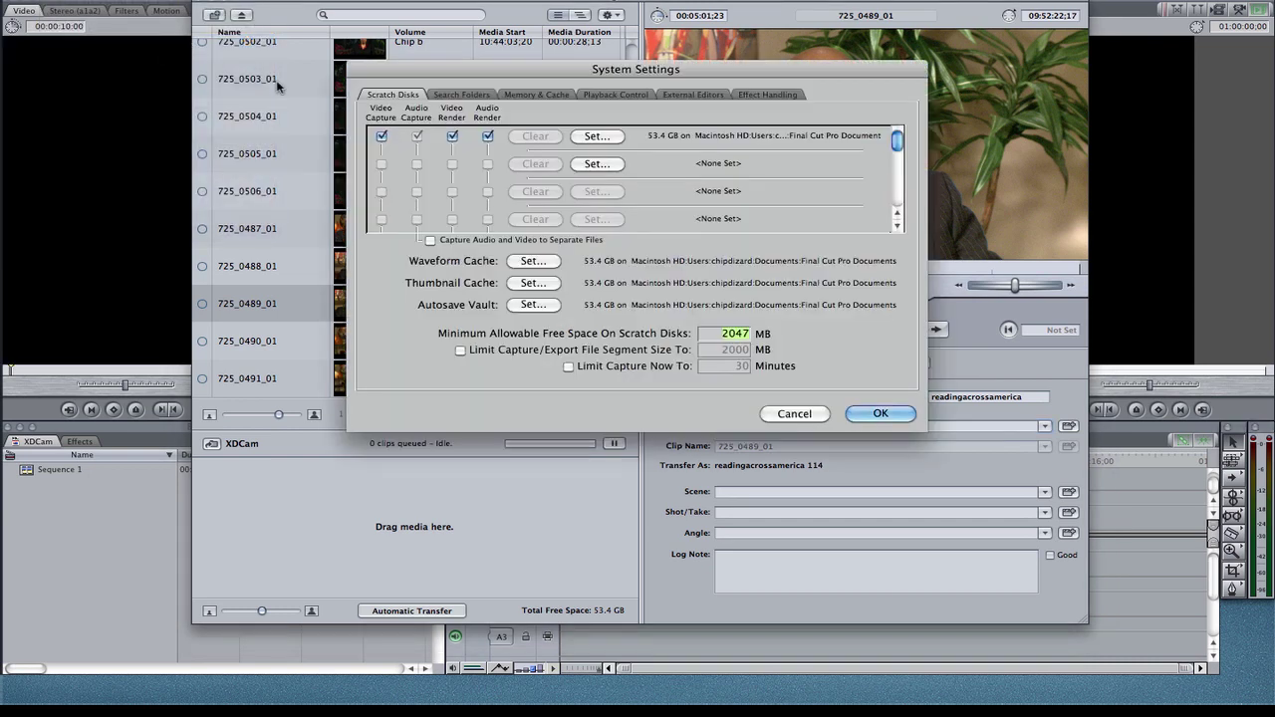
{"action": "left_click", "coordinate": [601, 140]}
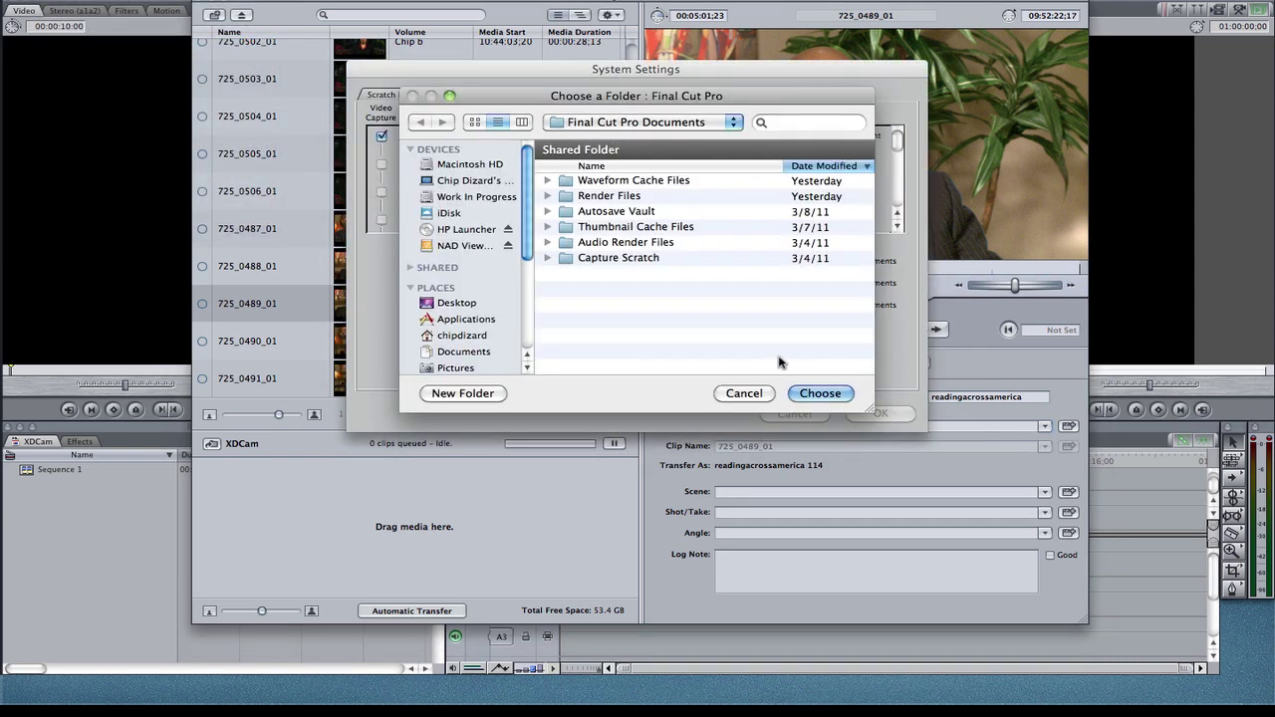
{"action": "left_click", "coordinate": [749, 392]}
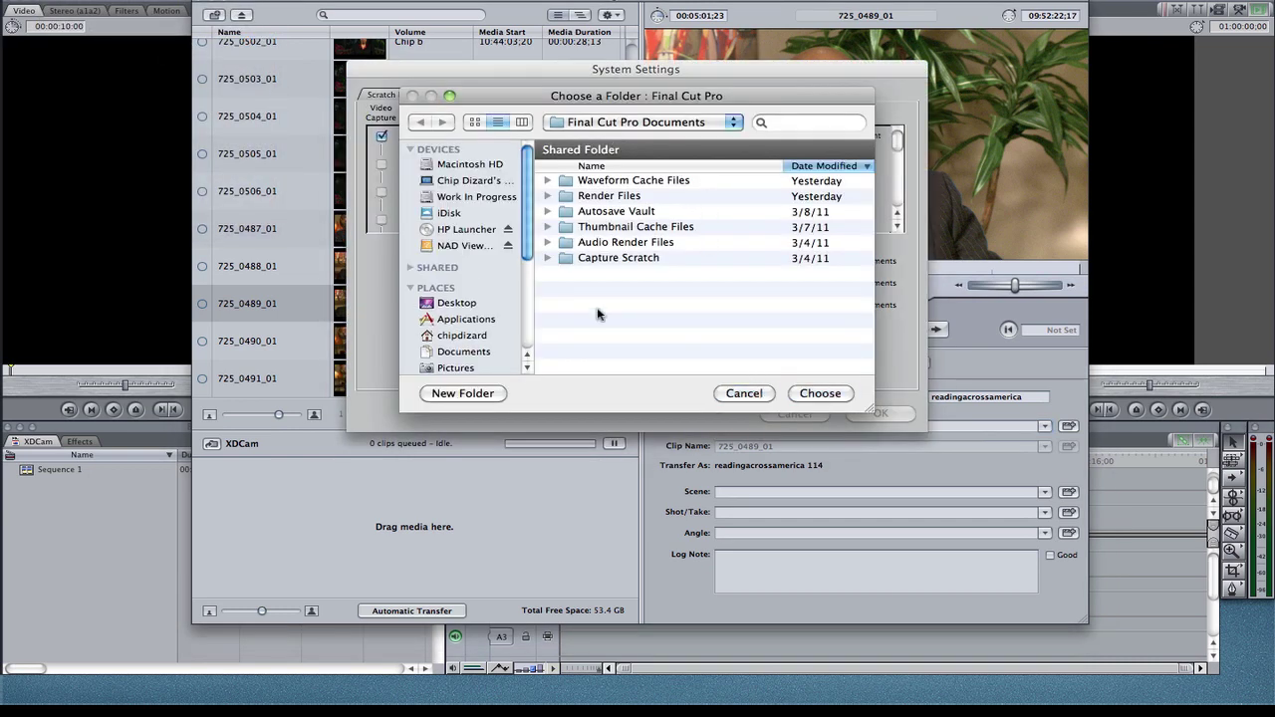
{"action": "left_click", "coordinate": [482, 246]}
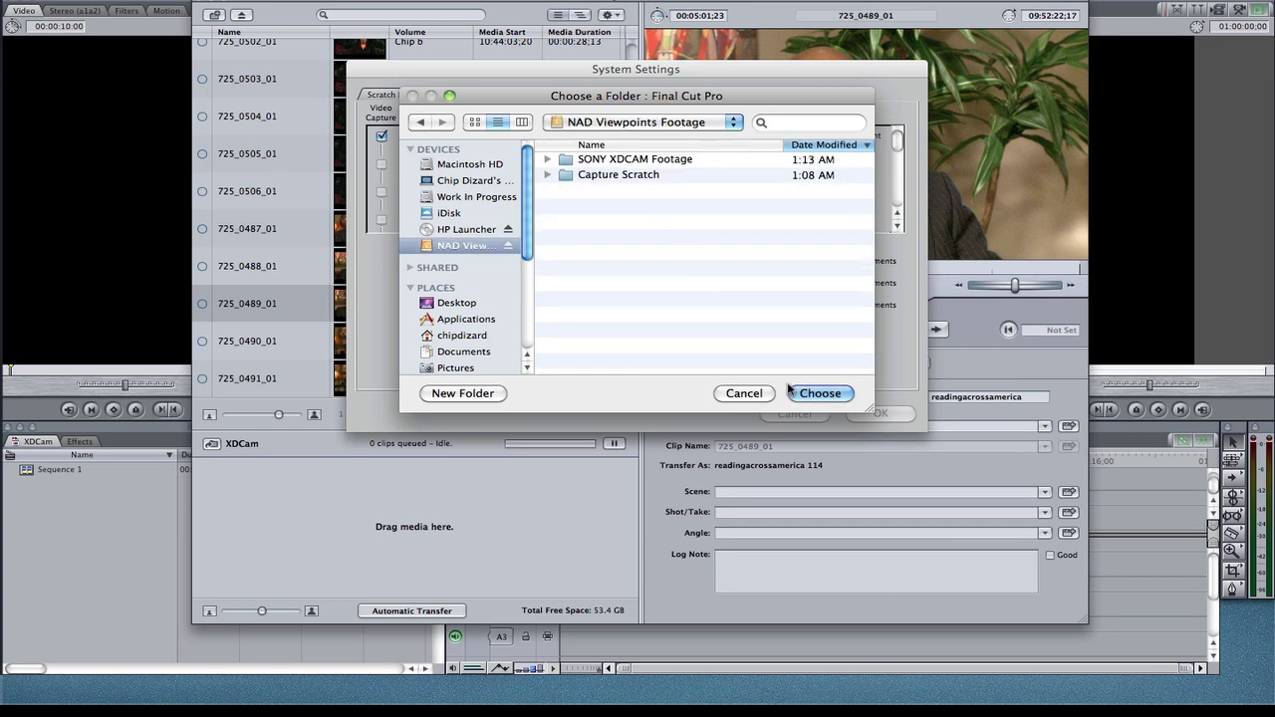
{"action": "left_click", "coordinate": [811, 394]}
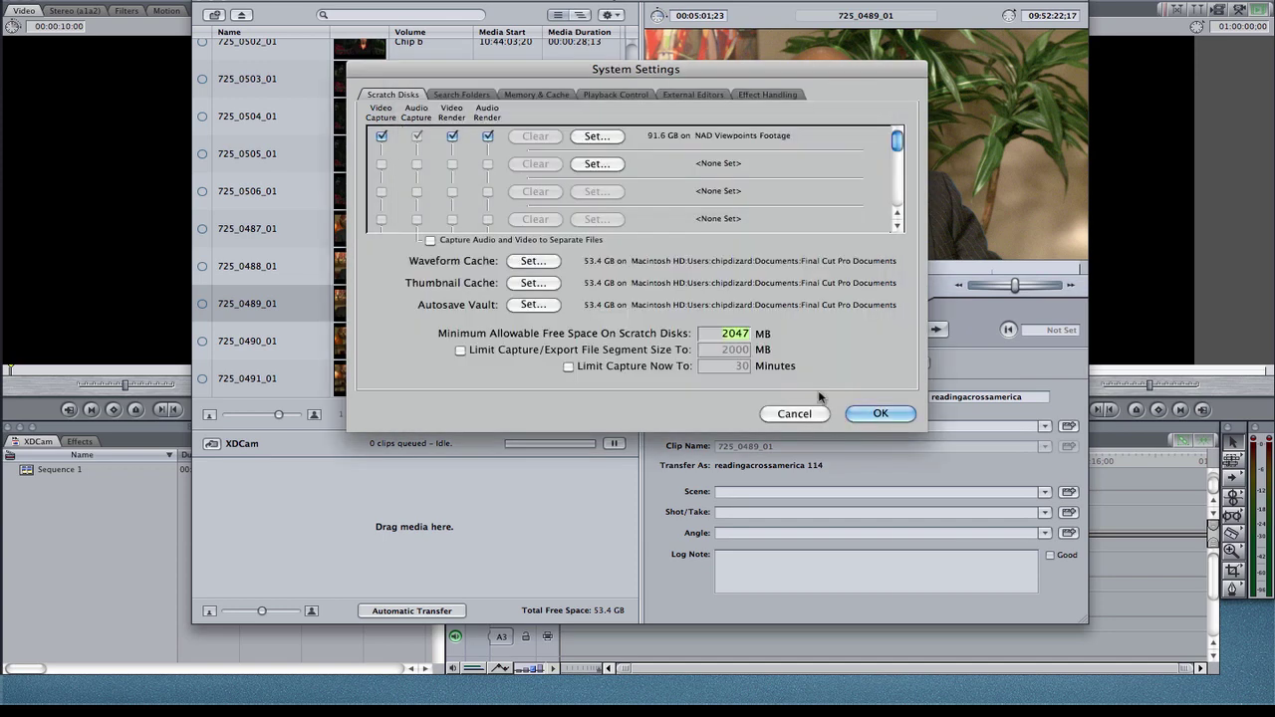
{"action": "left_click", "coordinate": [884, 415]}
- Mark In 09:51:29;01 and Out 09:51:34;02 on 725_0489_01 and transfer it as readingacrossamerica 114
{"action": "left_click", "coordinate": [754, 266]}
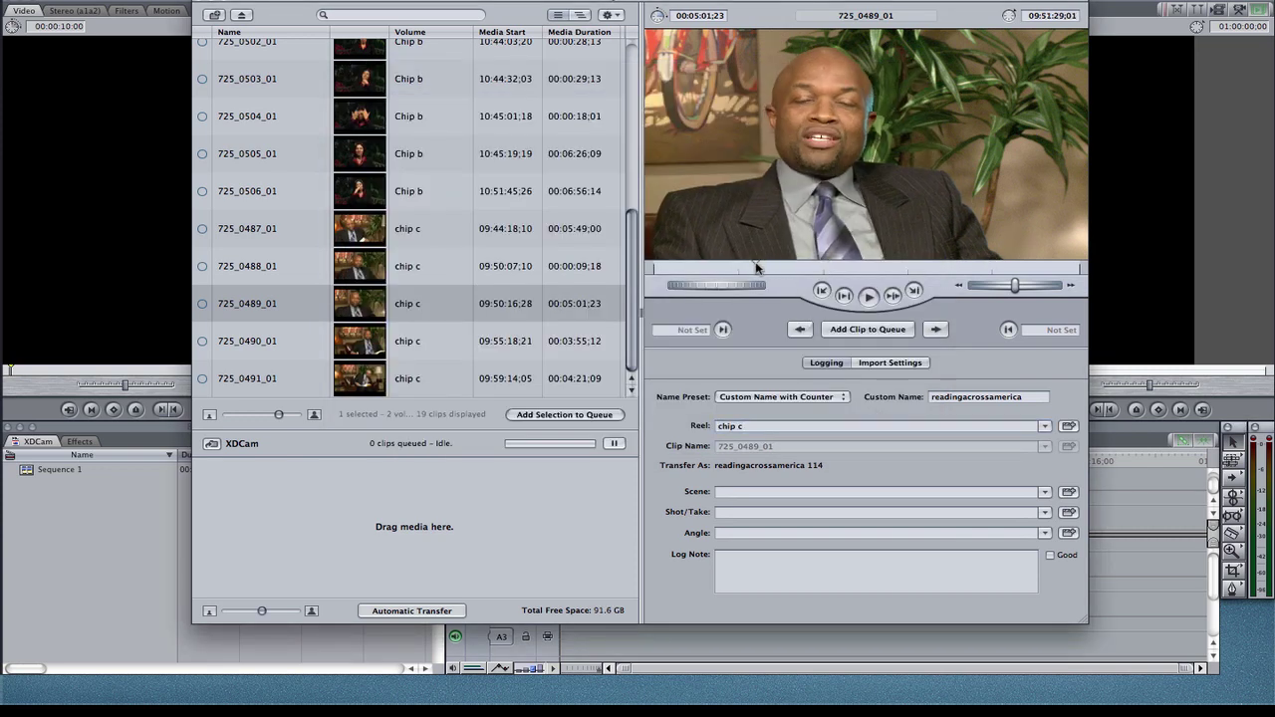
{"action": "key", "text": "i"}
{"action": "key", "text": "space"}
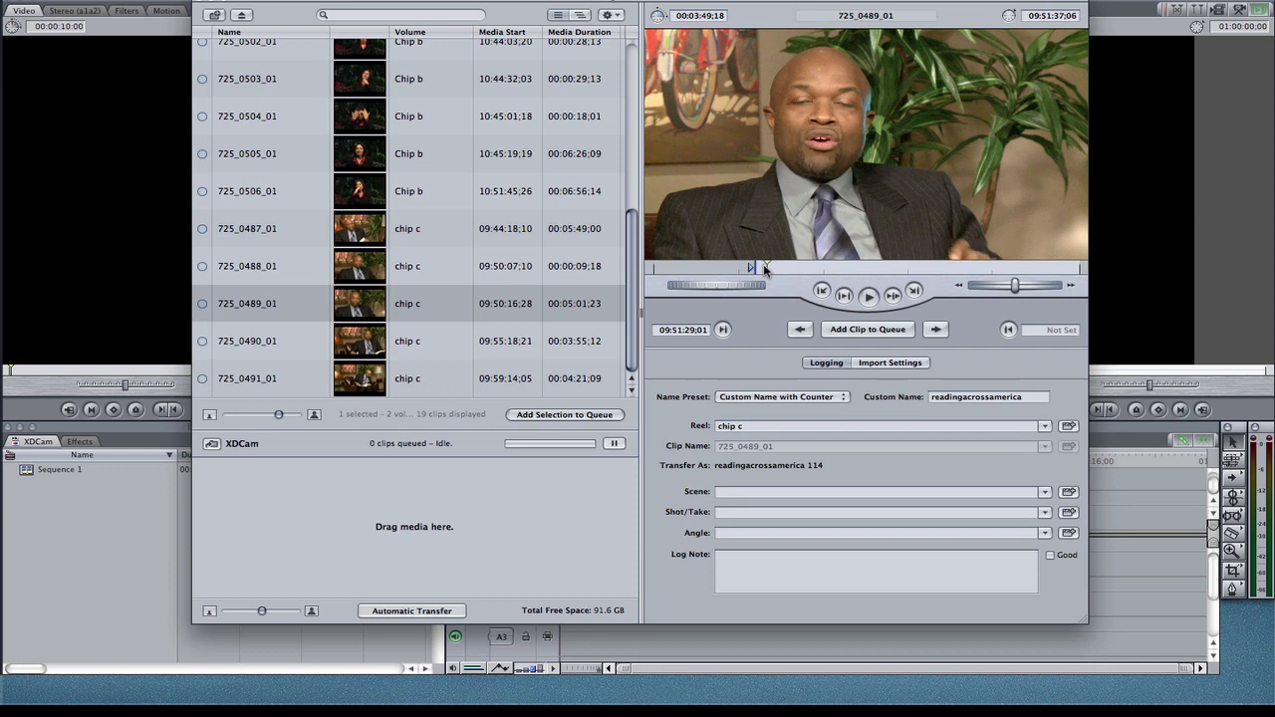
{"action": "key", "text": "o"}
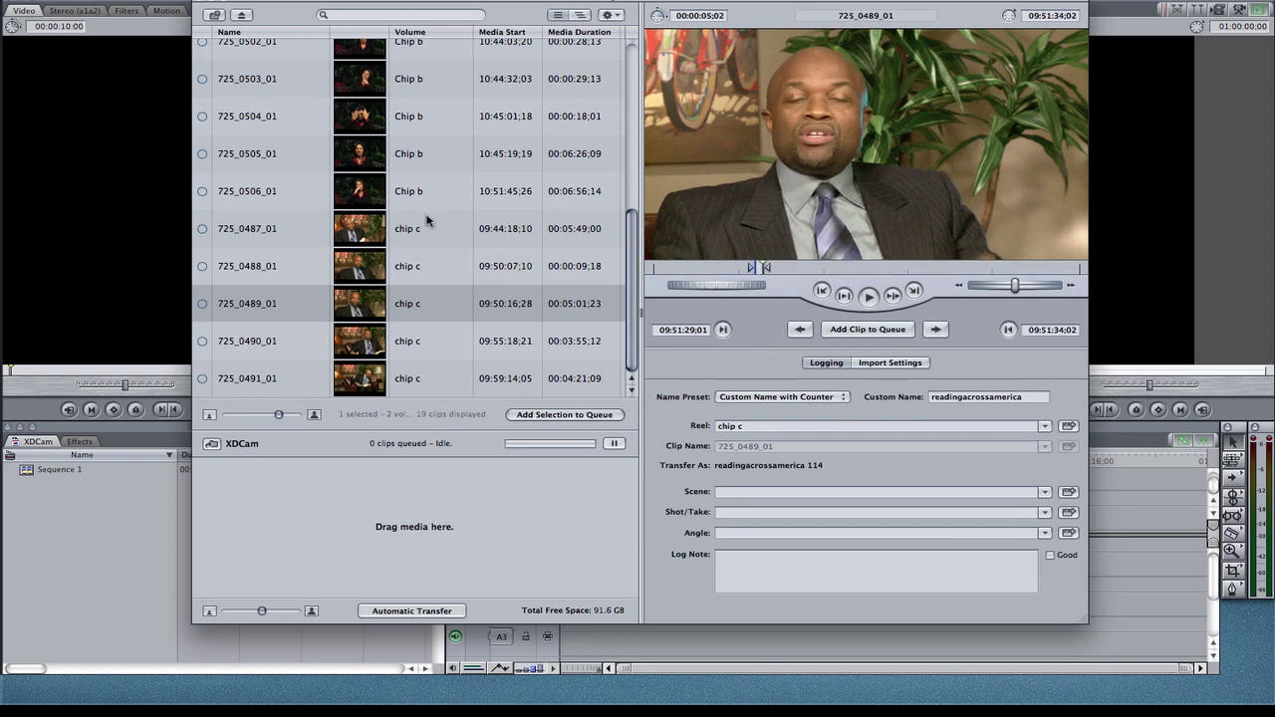
{"action": "left_click_drag", "start_coordinate": [409, 305], "coordinate": [391, 479]}
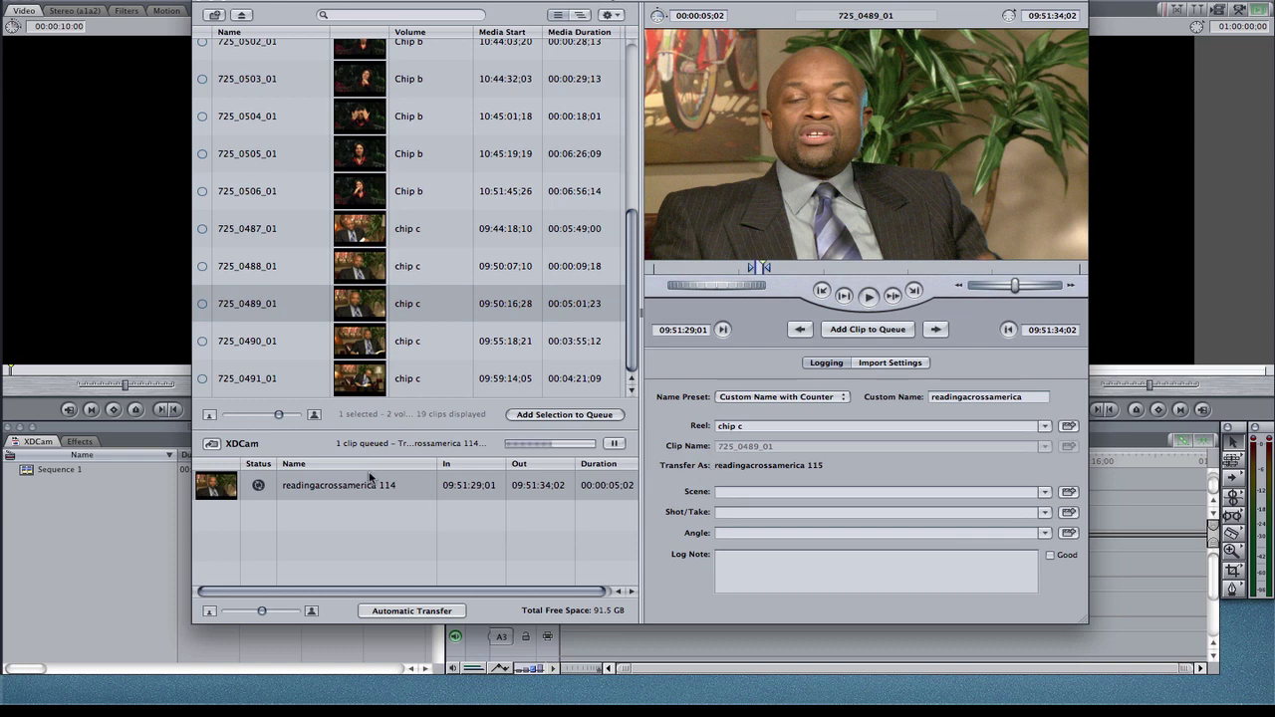
{"action": "left_click", "coordinate": [108, 531]}
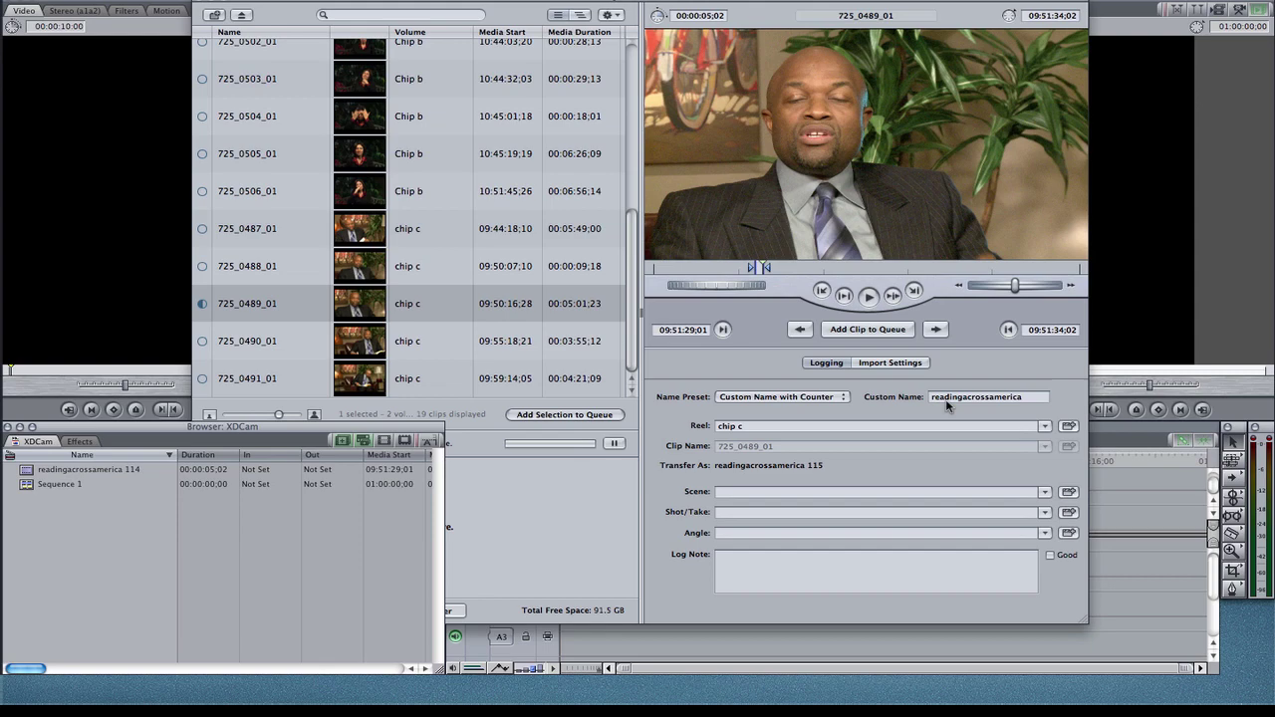
{"action": "left_click", "coordinate": [946, 397]}
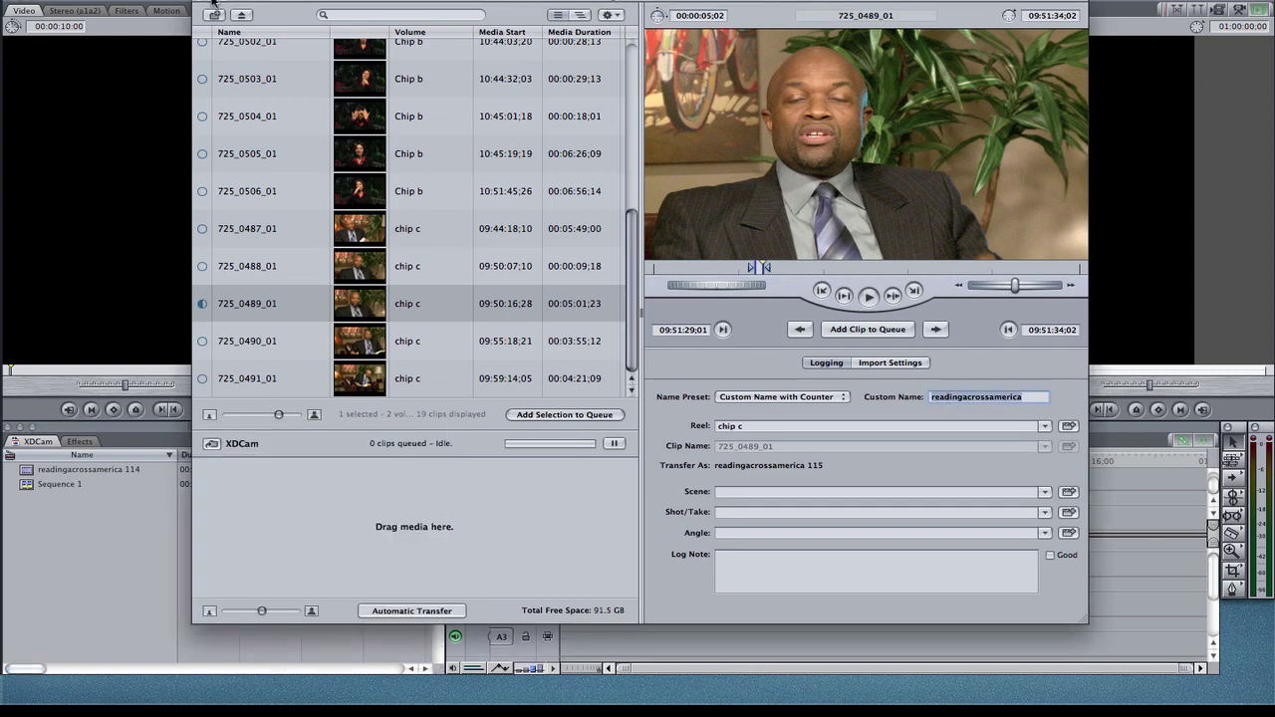
- Preview readingacrossamerica 114 in the Viewer, then drop it onto Sequence 1, matching sequence settings to the clip
{"action": "left_click", "coordinate": [212, 4]}
{"action": "double_click", "coordinate": [27, 469]}
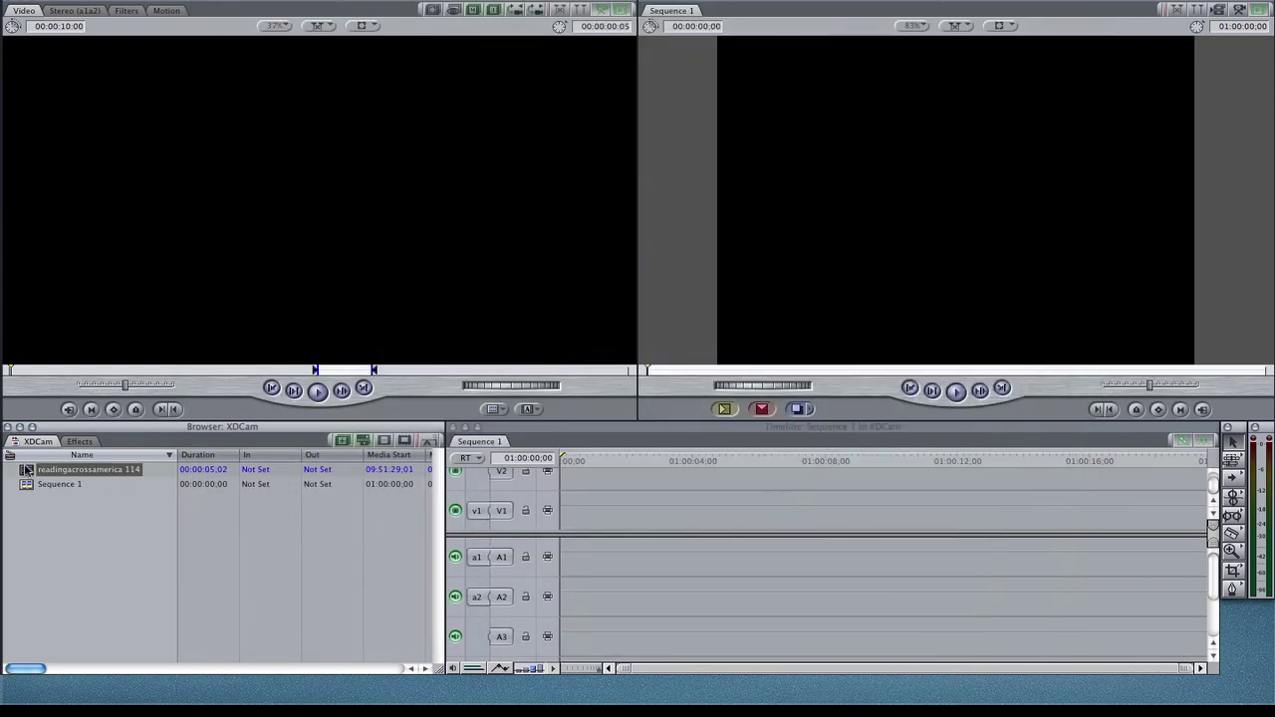
{"action": "key", "text": "space"}
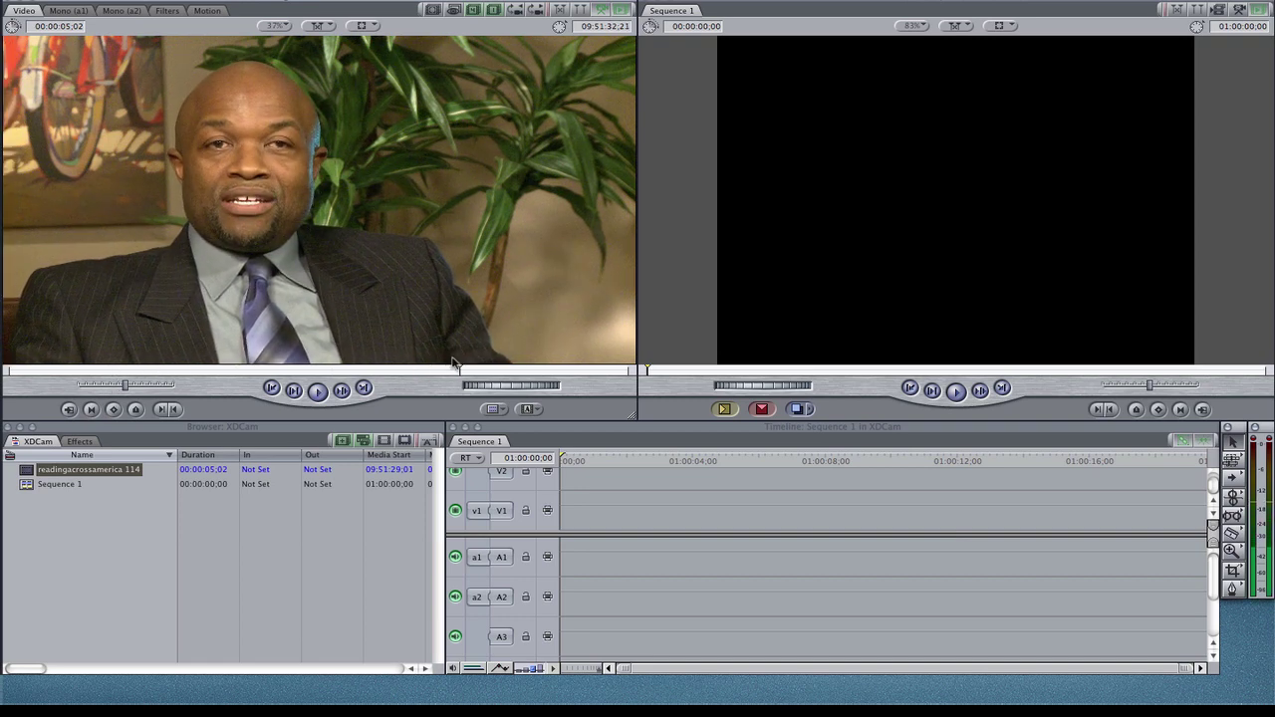
{"action": "left_click_drag", "start_coordinate": [453, 363], "coordinate": [608, 526]}
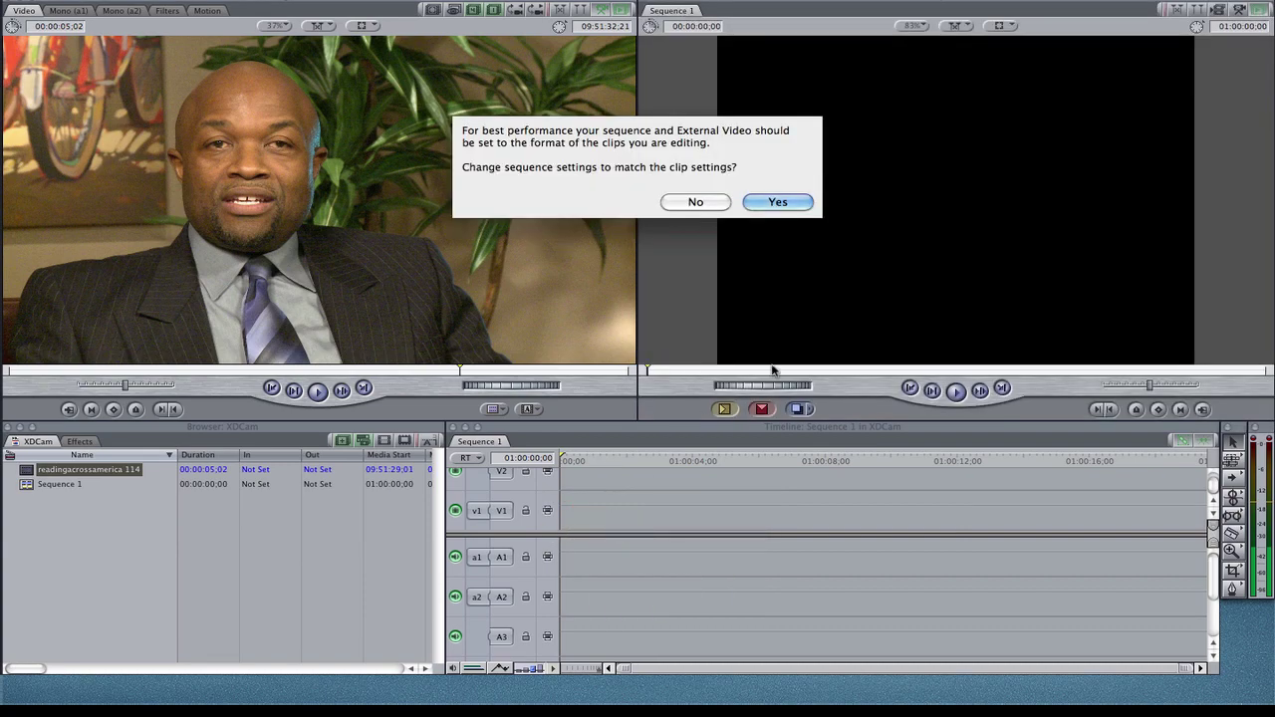
{"action": "left_click", "coordinate": [777, 202]}
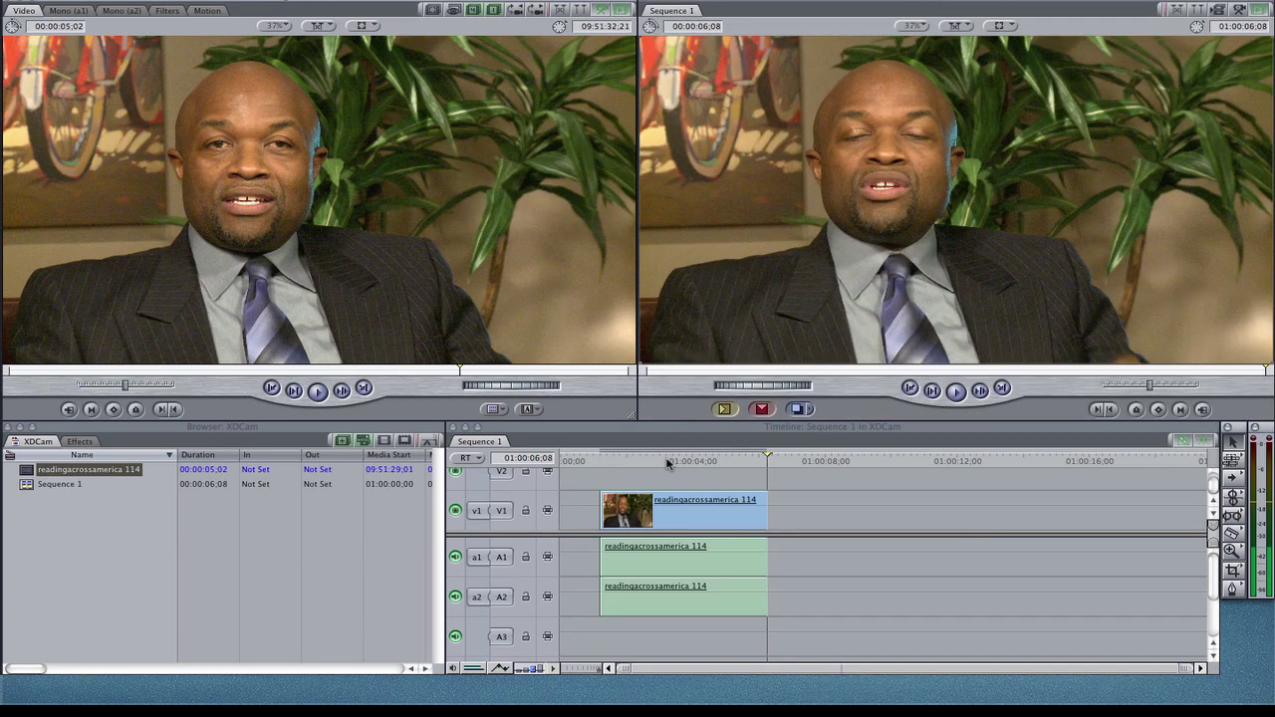
- Play part of Sequence 1 to review it, then scrub back to 01:00:03:09
{"action": "left_click", "coordinate": [667, 461]}
{"action": "key", "text": "space"}
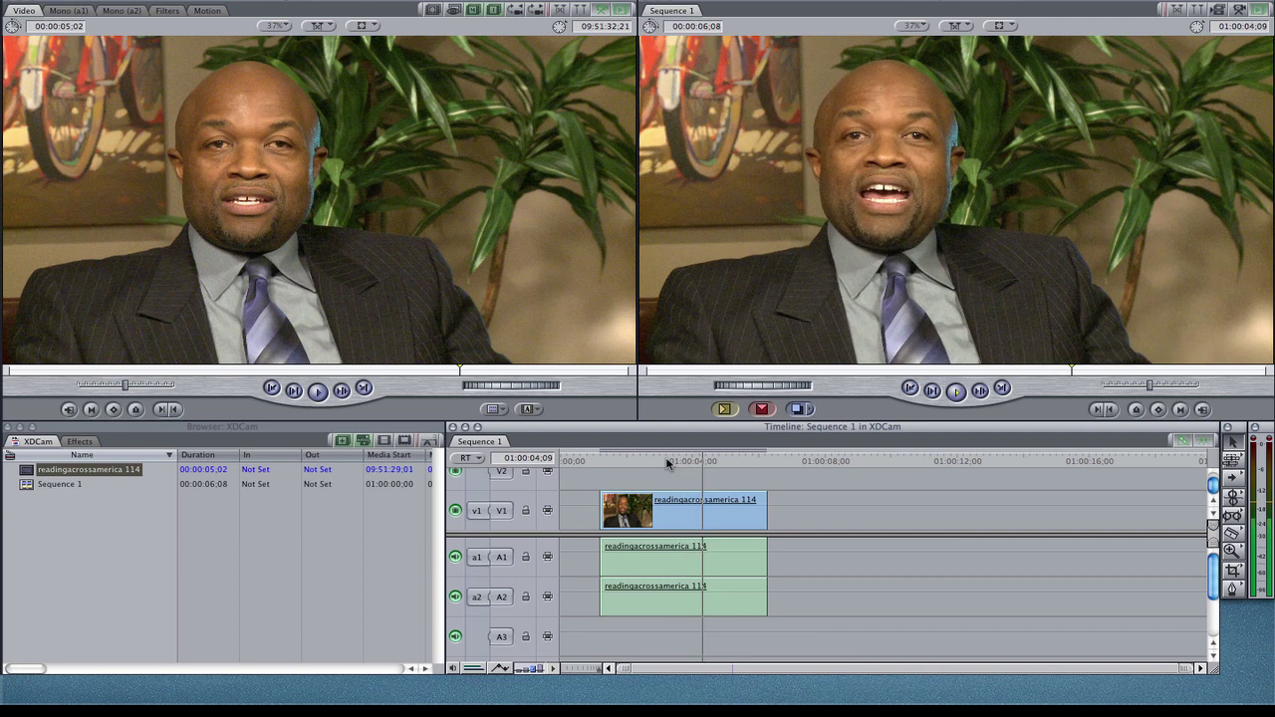
{"action": "key", "text": "space"}
{"action": "left_click_drag", "start_coordinate": [25, 667], "coordinate": [182, 665]}
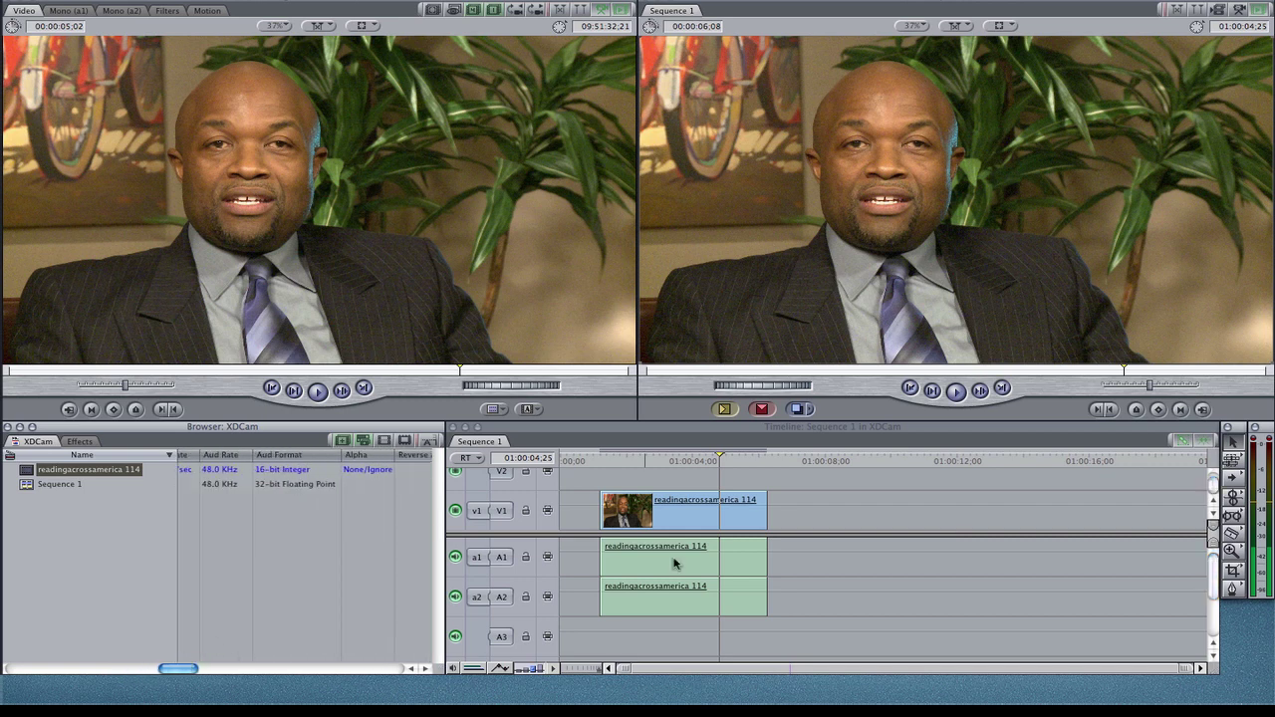
{"action": "left_click_drag", "start_coordinate": [686, 460], "coordinate": [671, 460]}
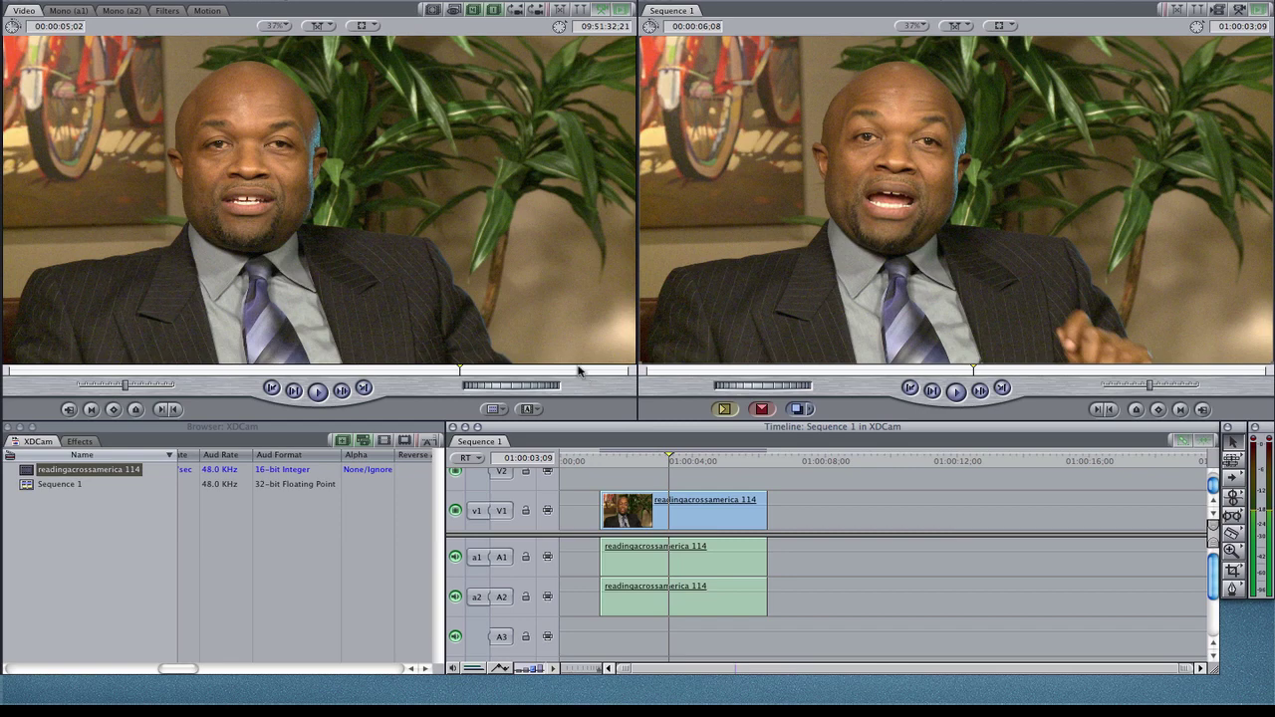